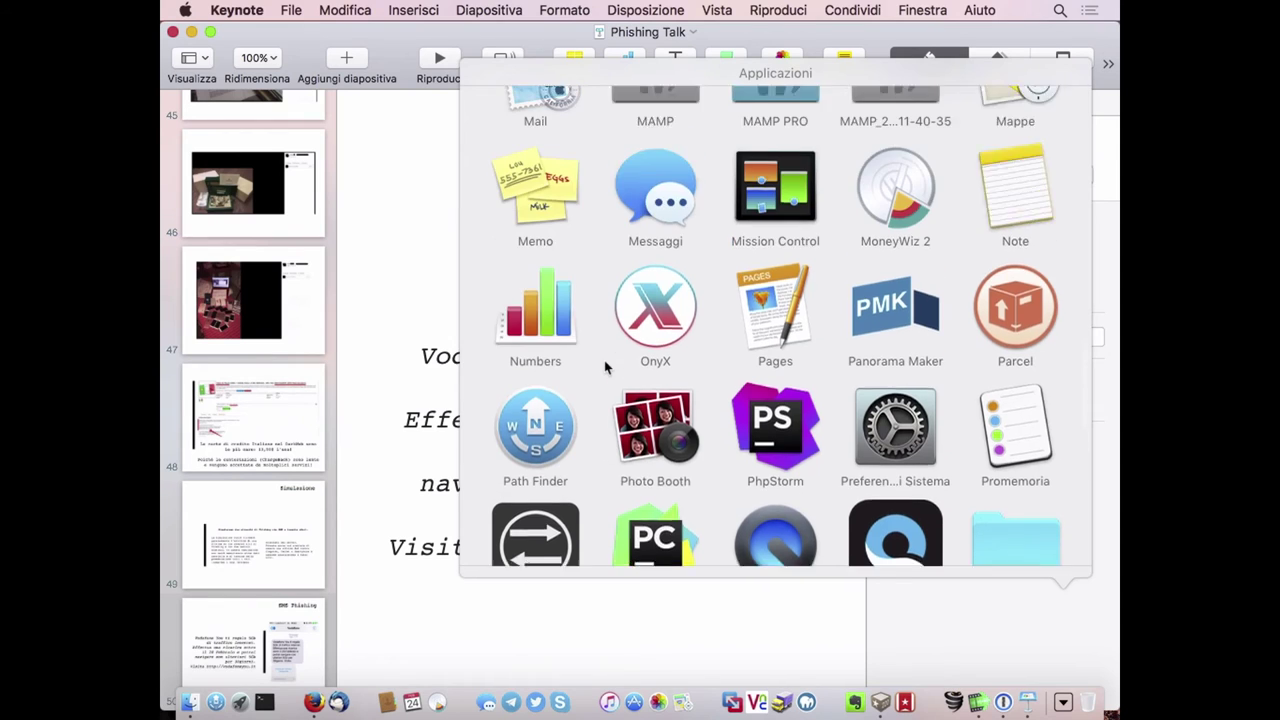
Launch Safari from the Applications stack and load vodafoneyou.it.
key(s)
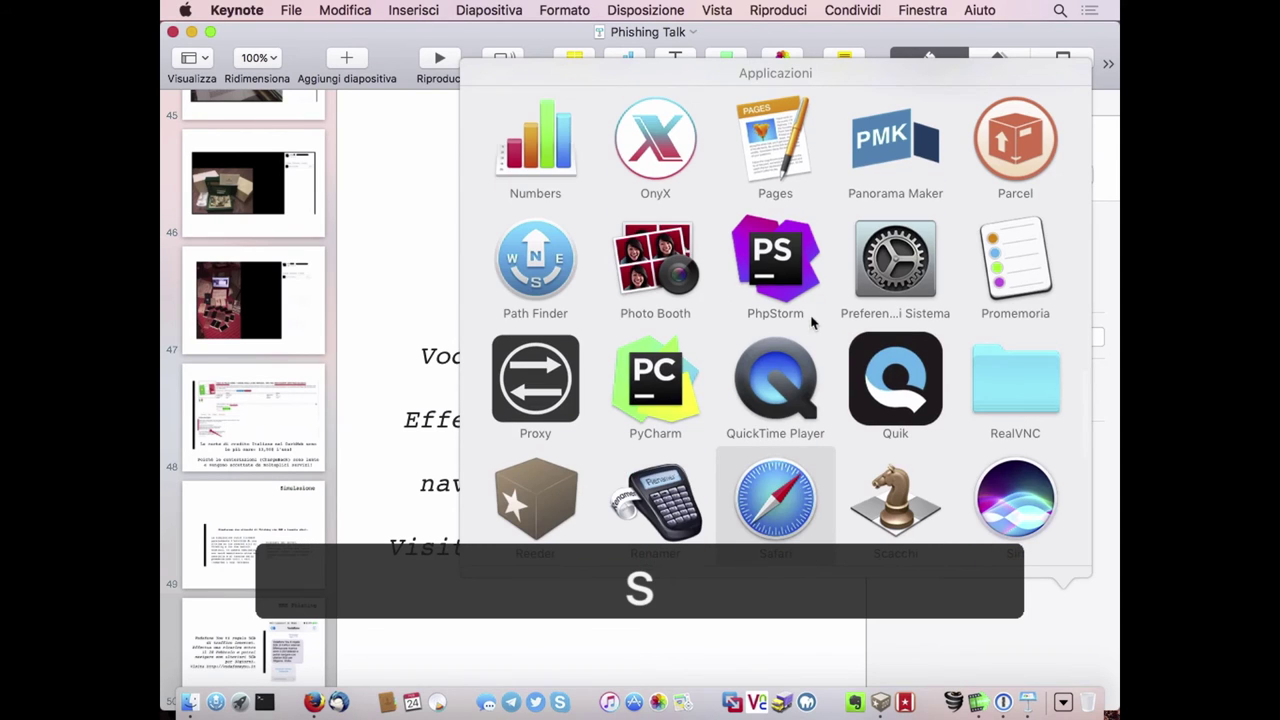
click(796, 480)
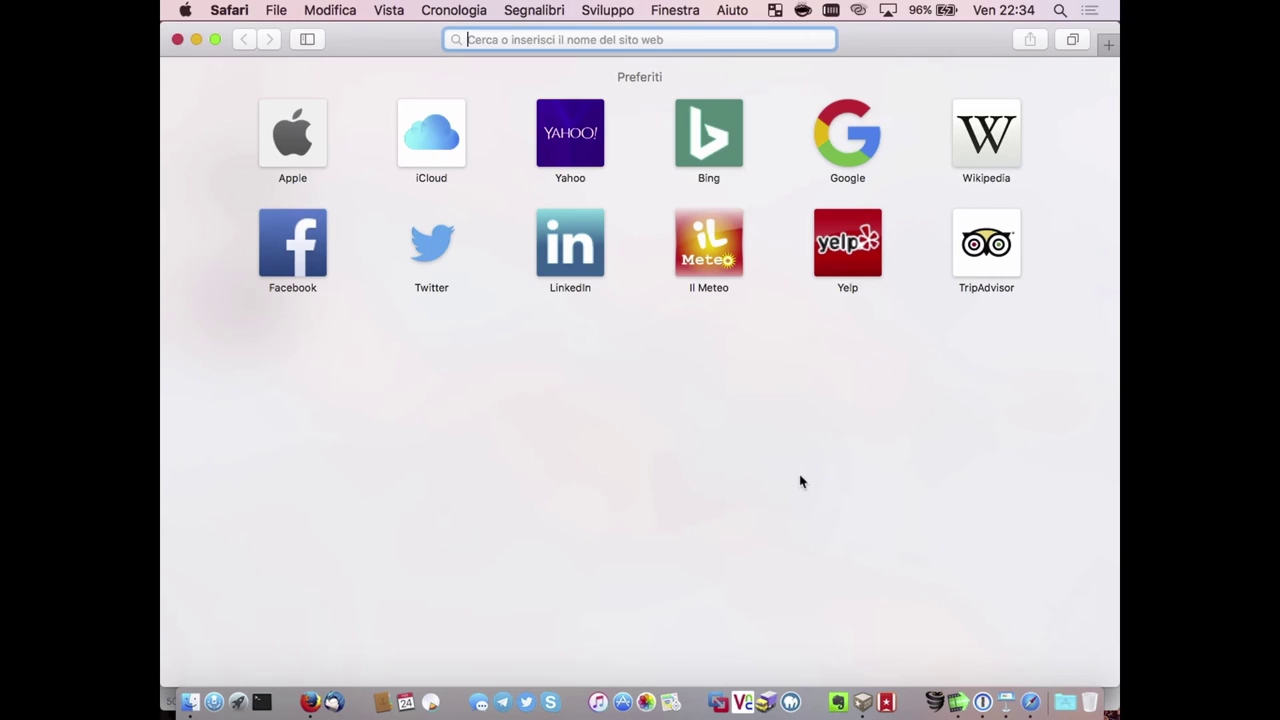
text(vo)
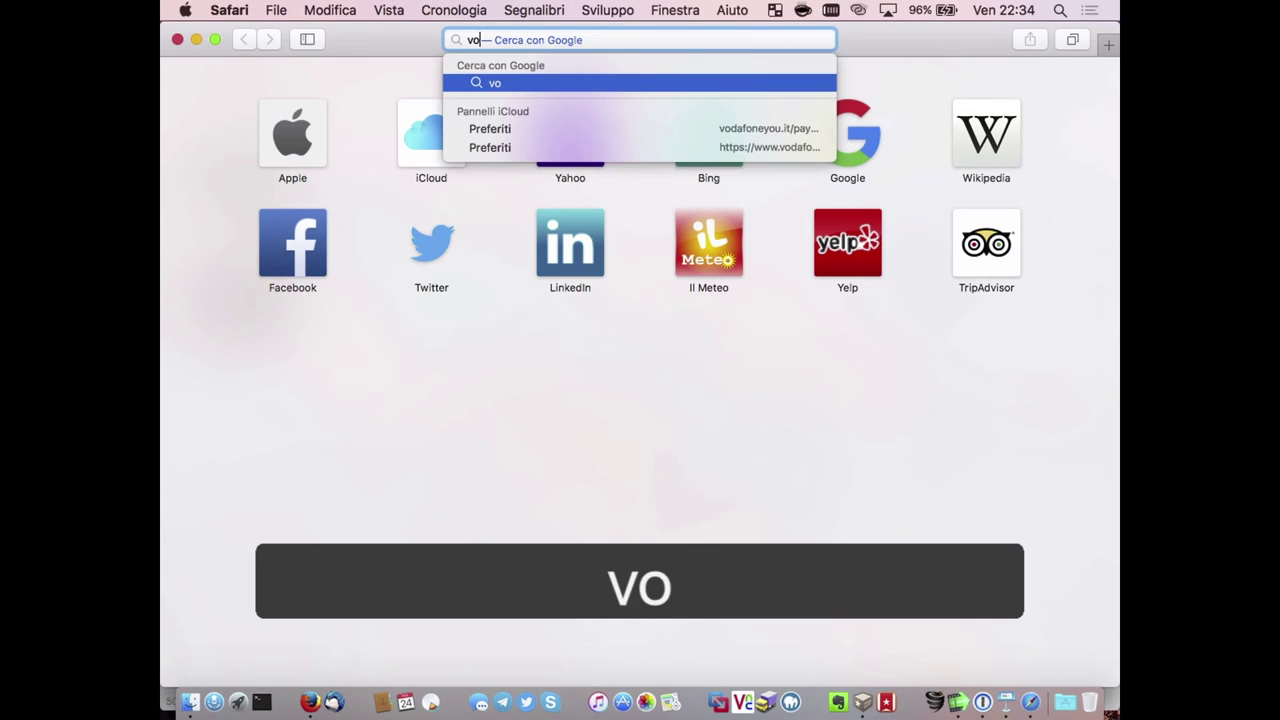
text(dafoney)
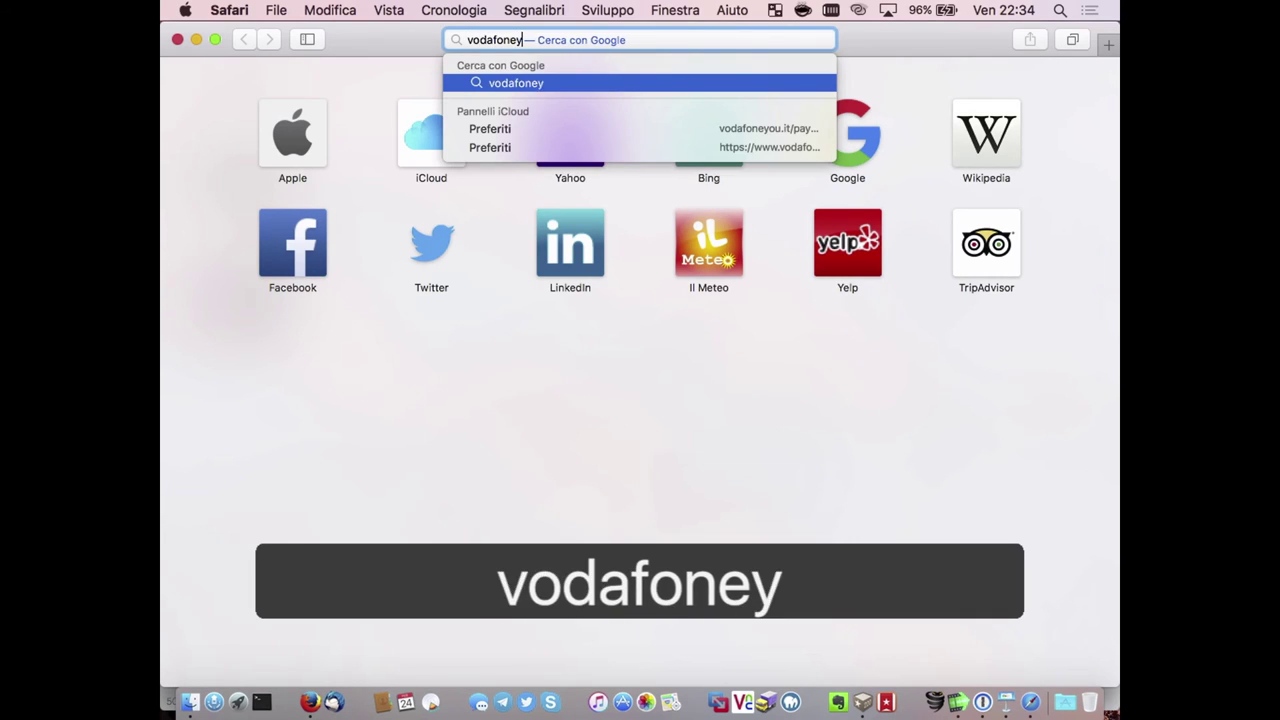
text(ou.it)
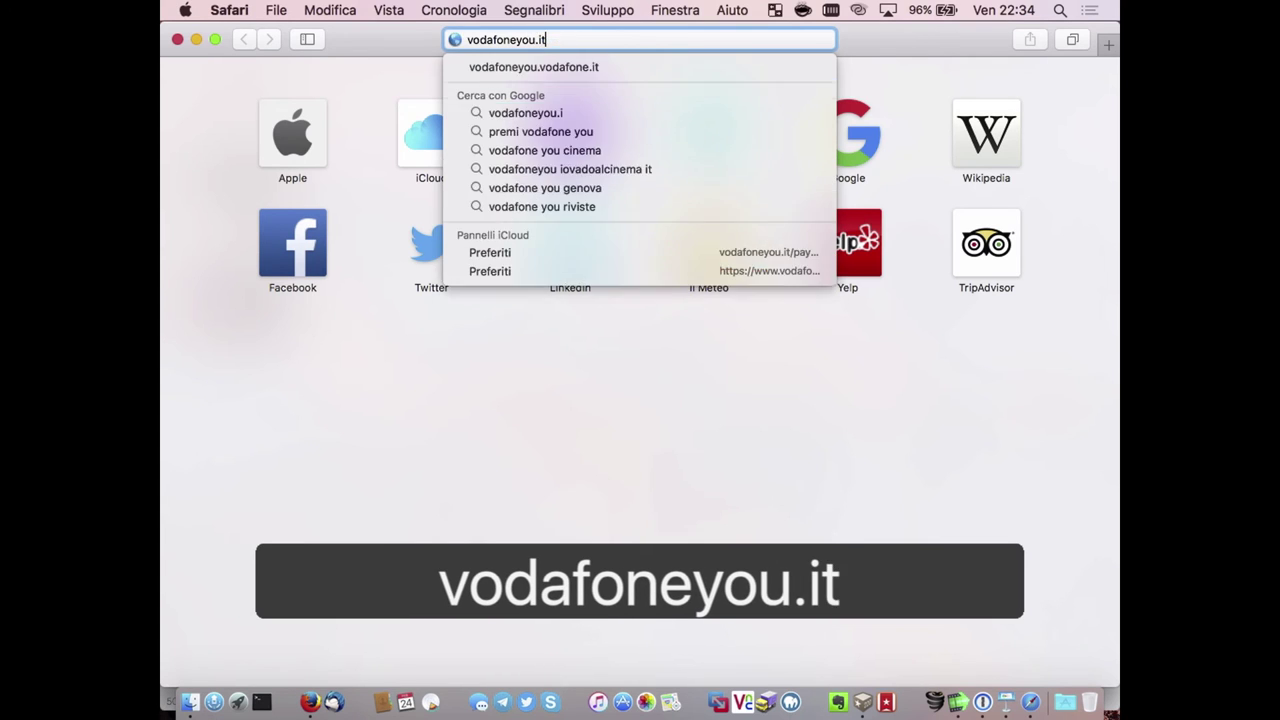
key(Return)
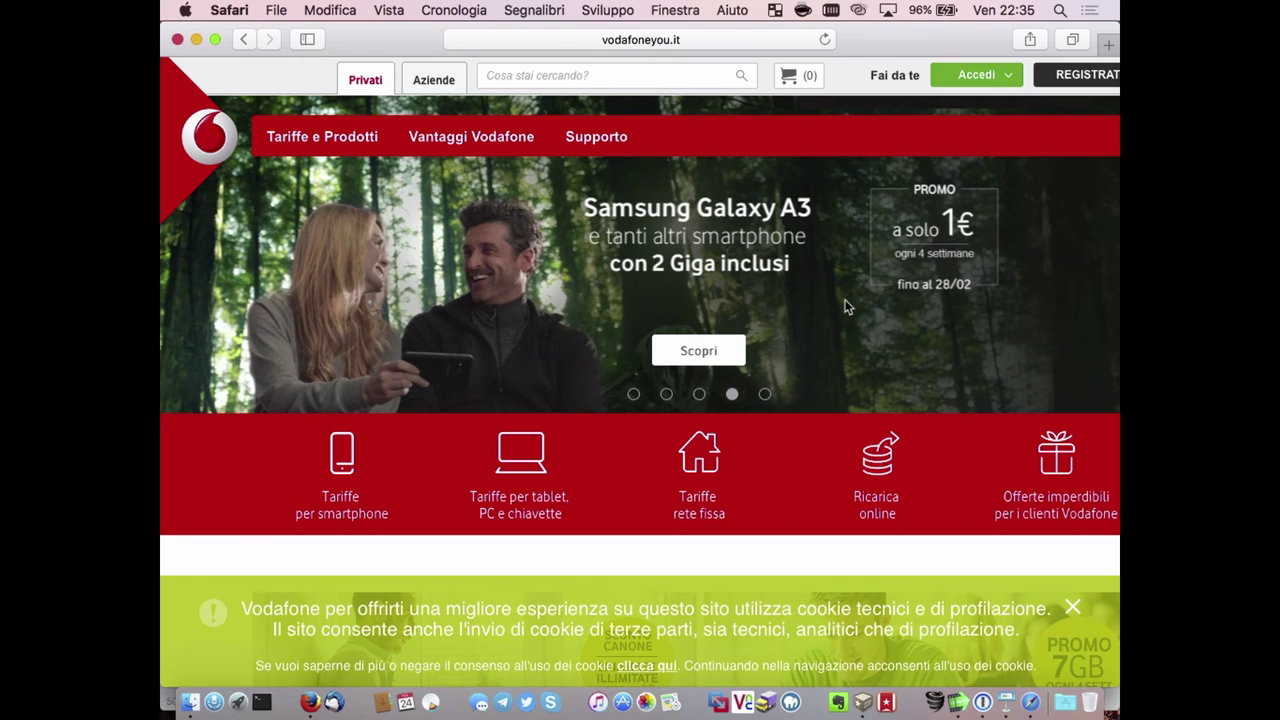
Open the Ricarica Online page, dismiss the cookie notice, go full screen and view the full address.
click(887, 445)
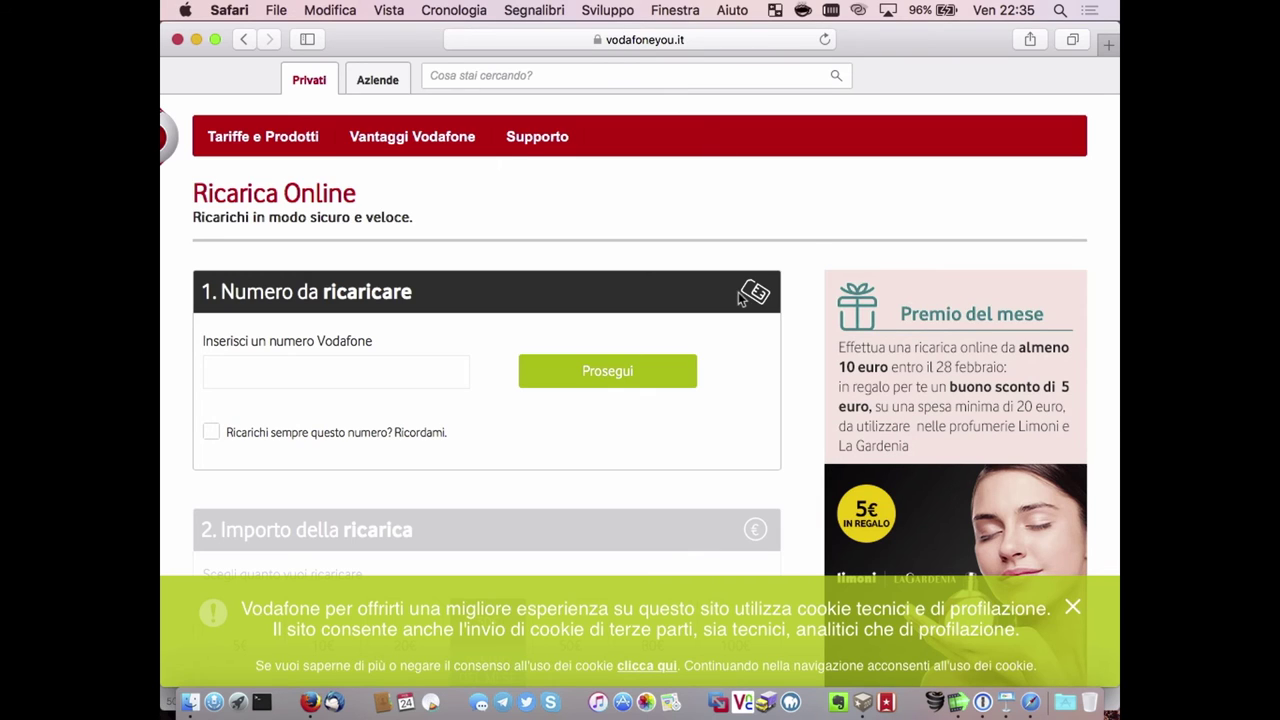
click(1072, 608)
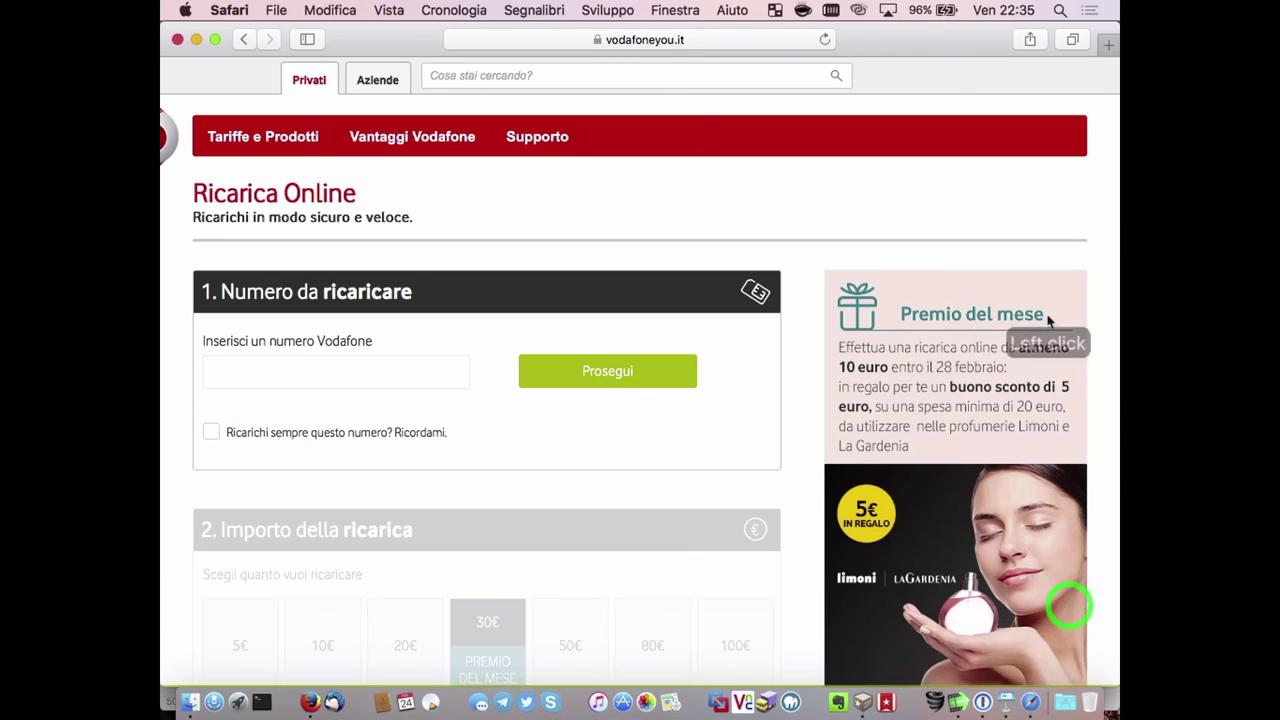
click(216, 39)
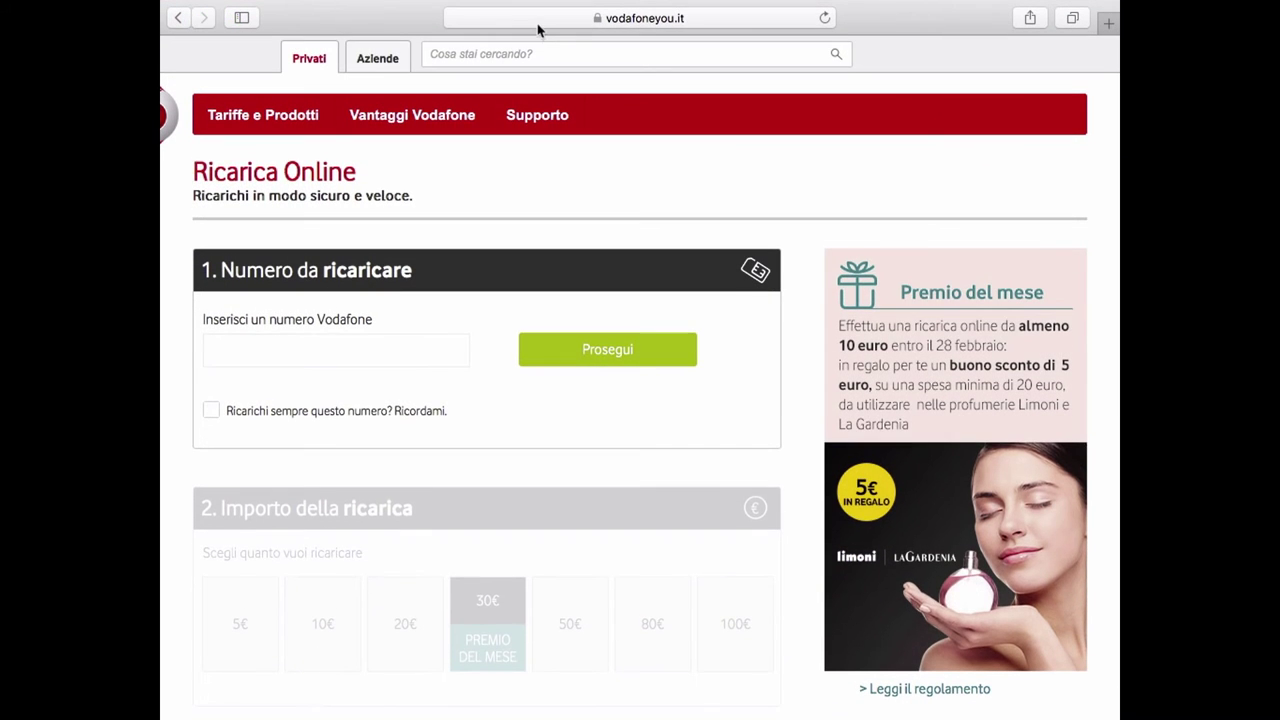
click(601, 31)
click(404, 160)
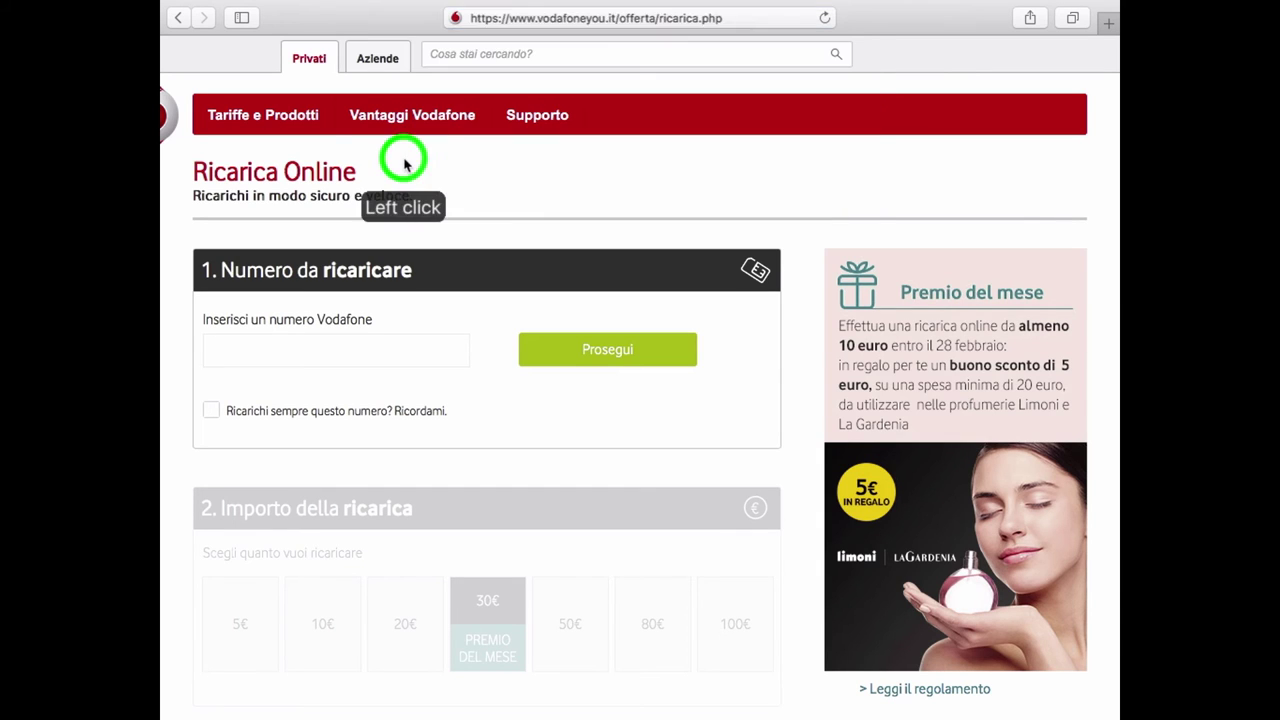
Check the site's encrypted-connection details, then close them and the Supporto menu.
click(597, 20)
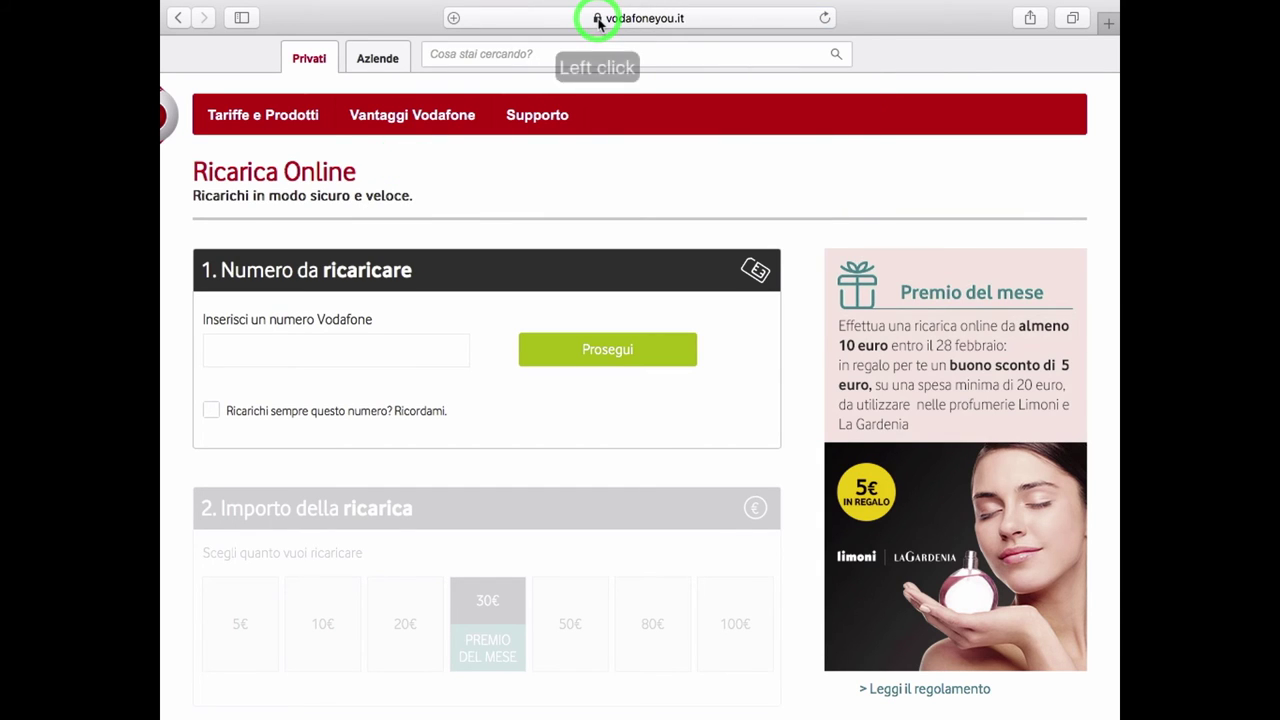
click(598, 19)
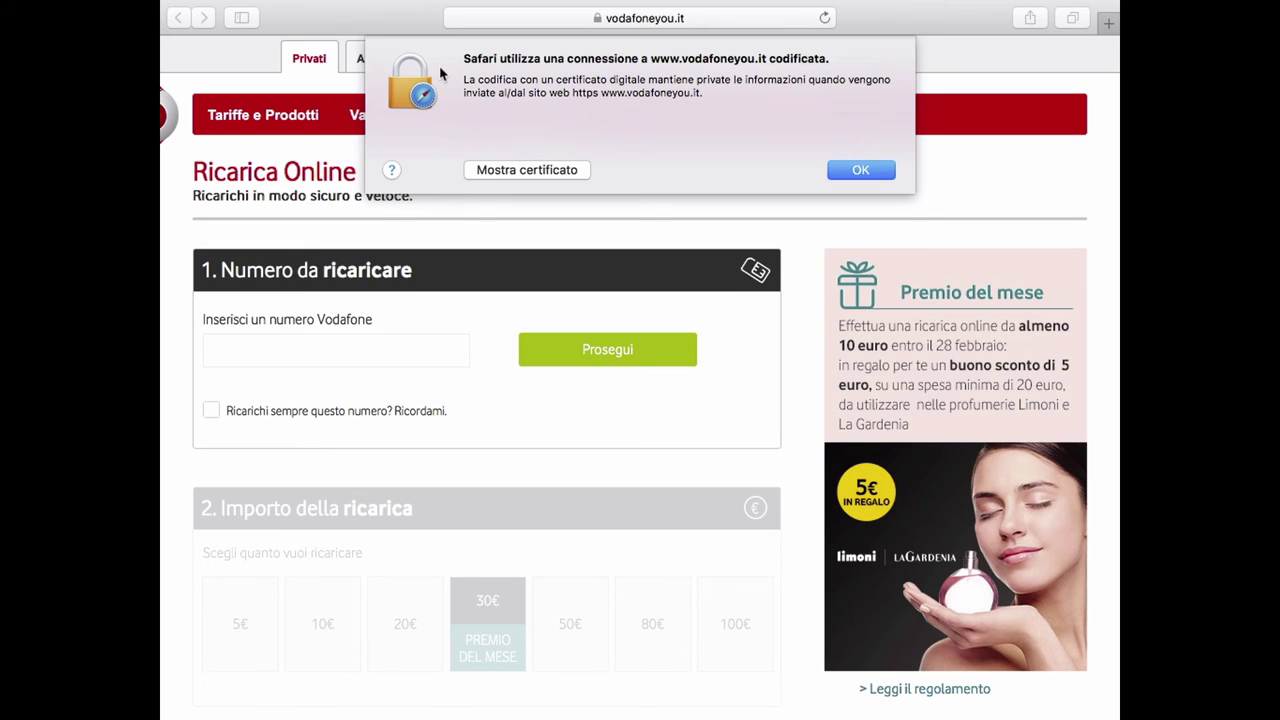
click(877, 172)
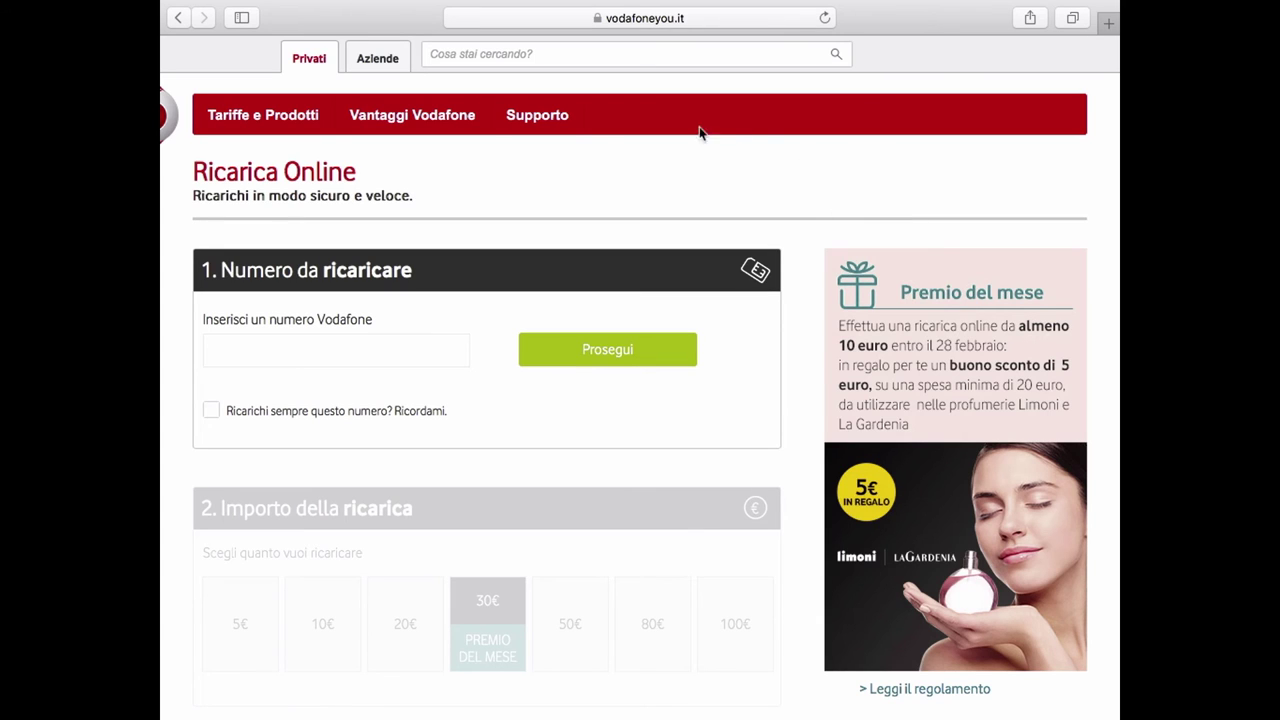
mouse_move(517, 126)
click(726, 538)
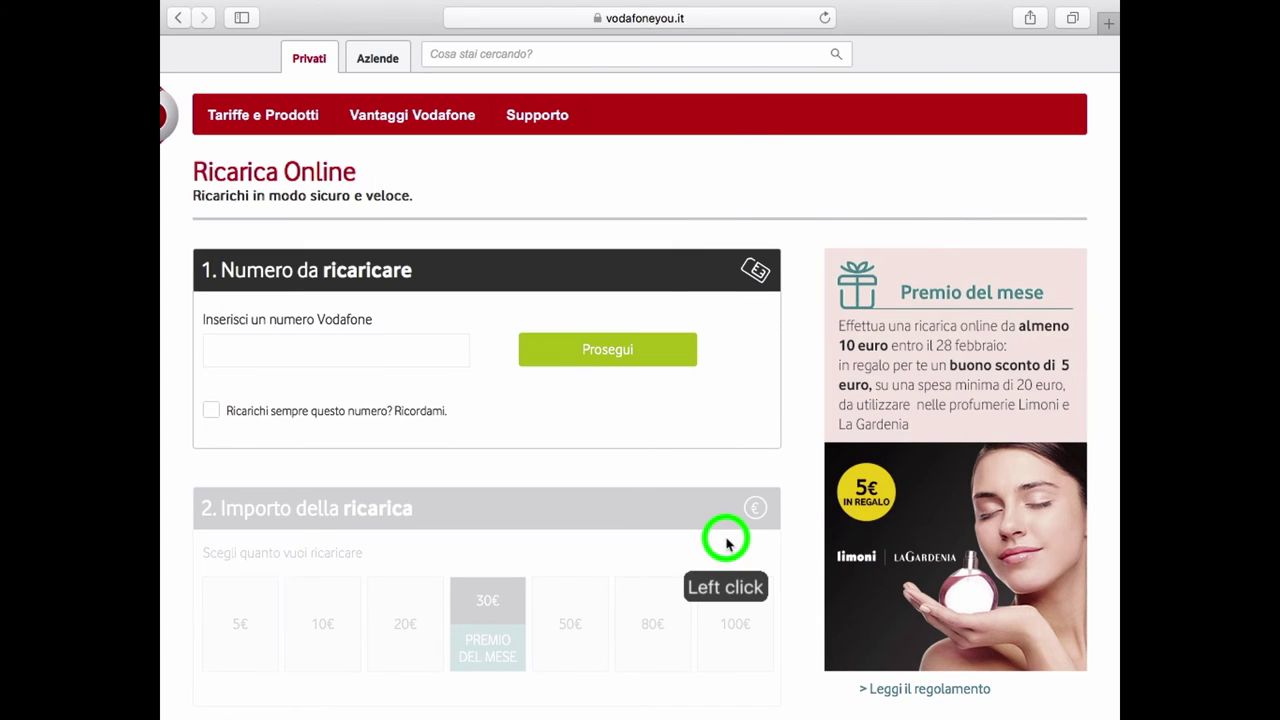
click(415, 342)
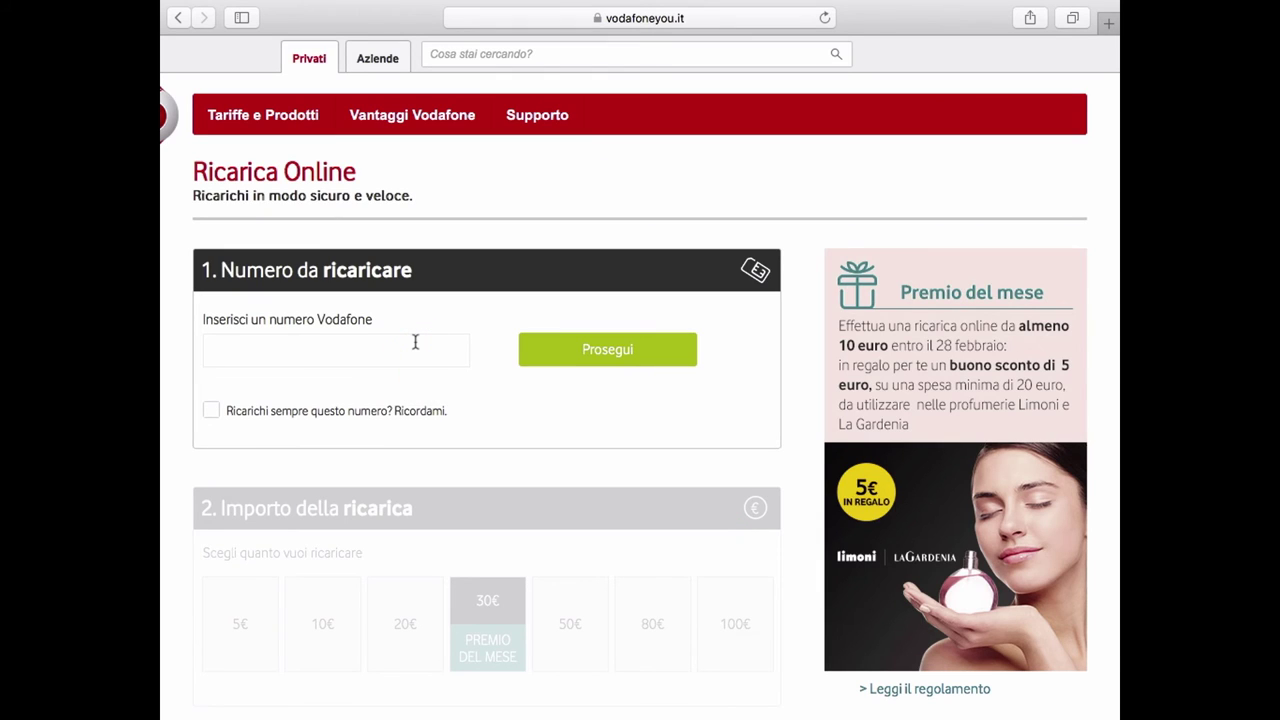
Enter the Vodafone phone number to recharge and continue to the amount choices.
text(348)
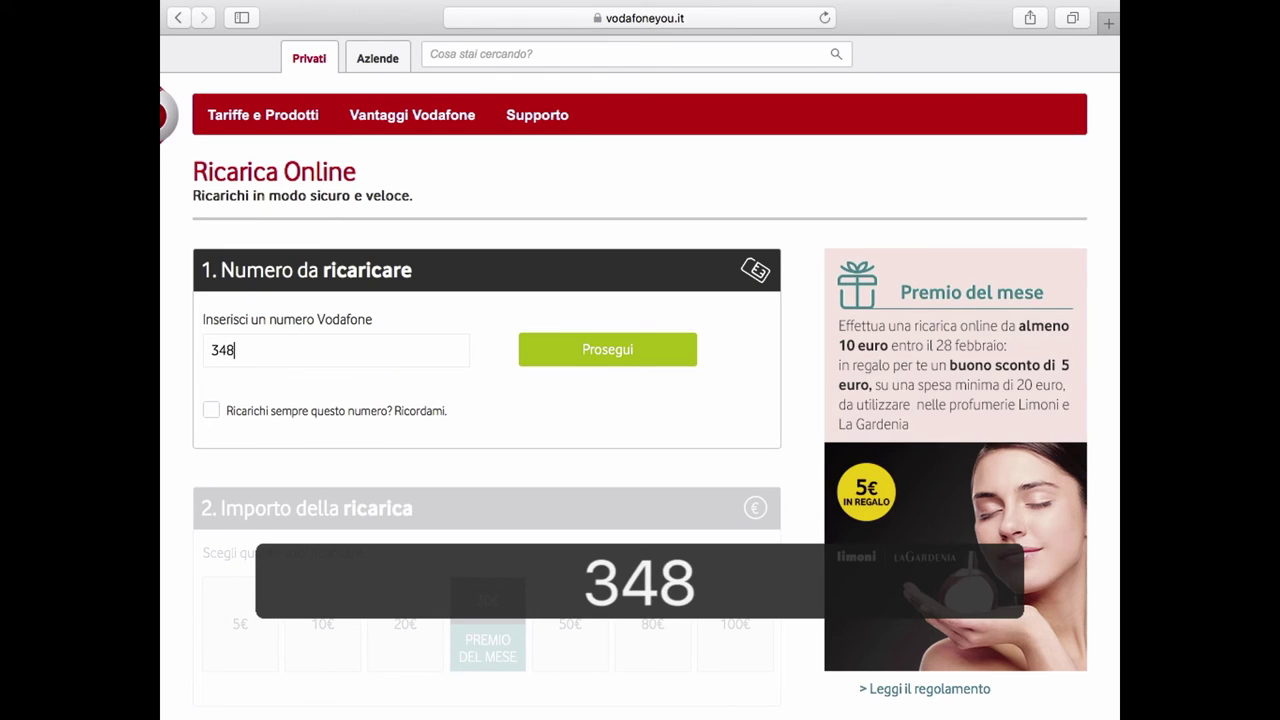
text(12345)
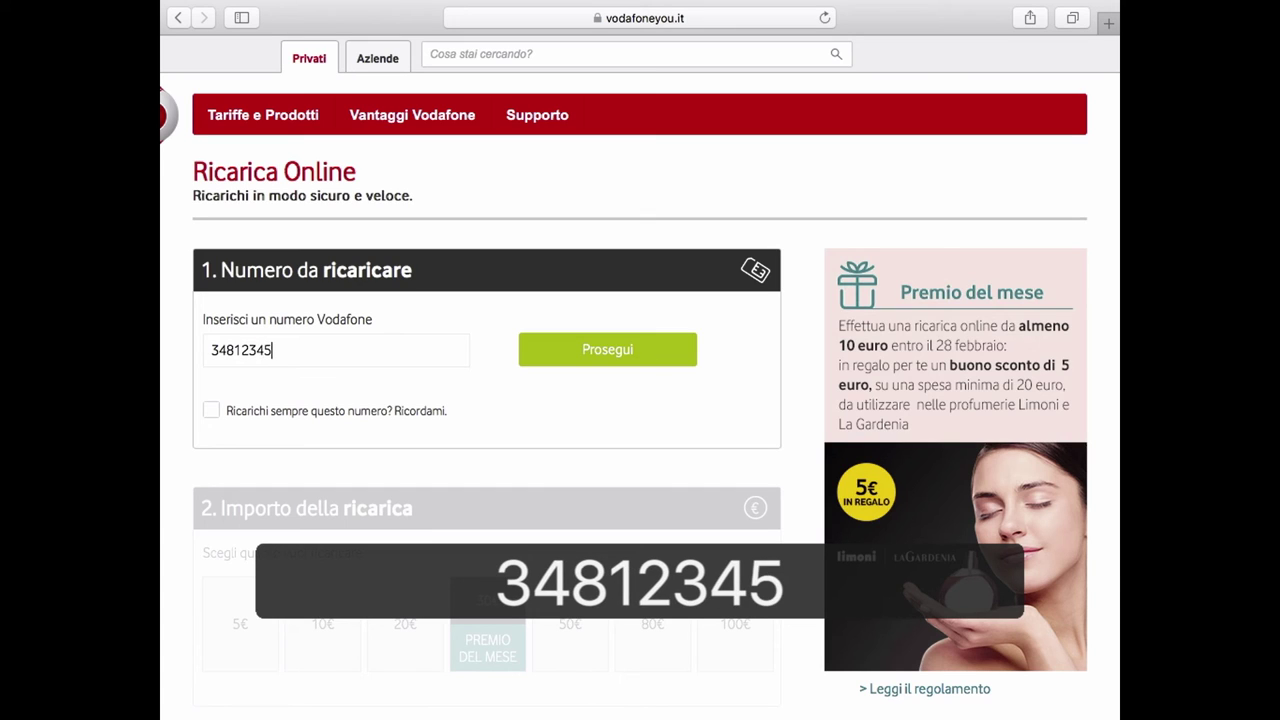
text(67)
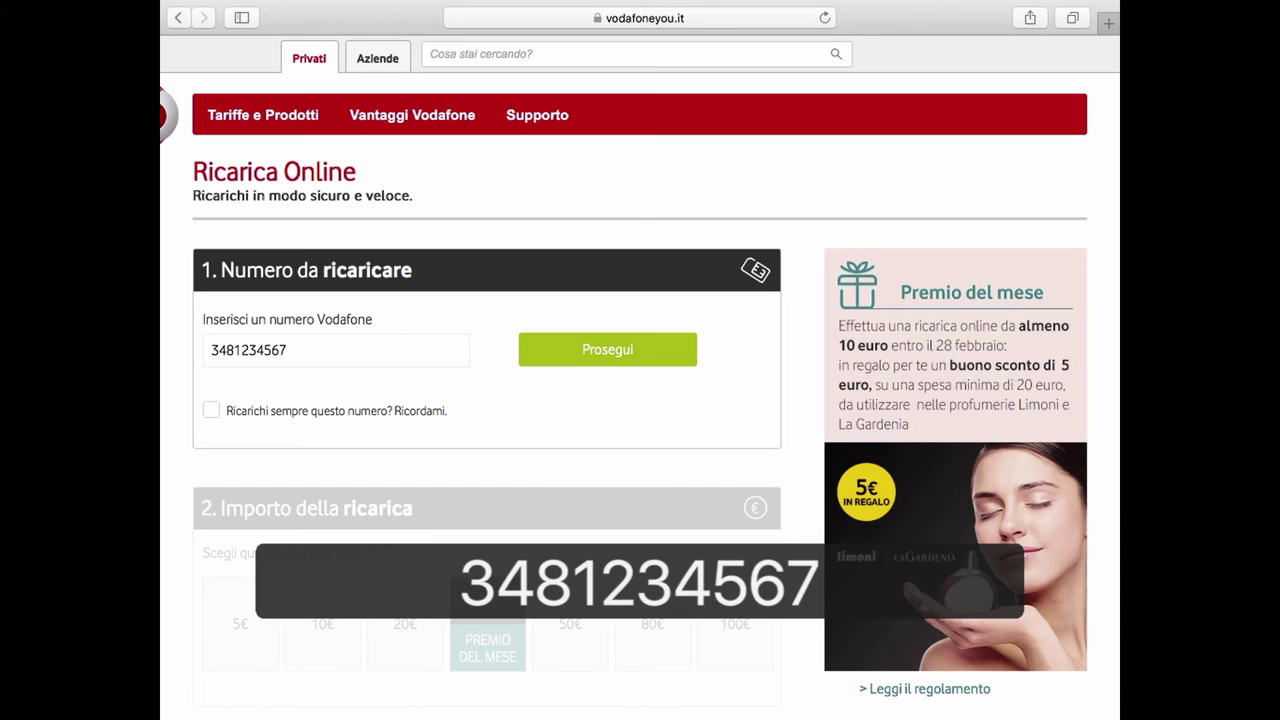
click(666, 347)
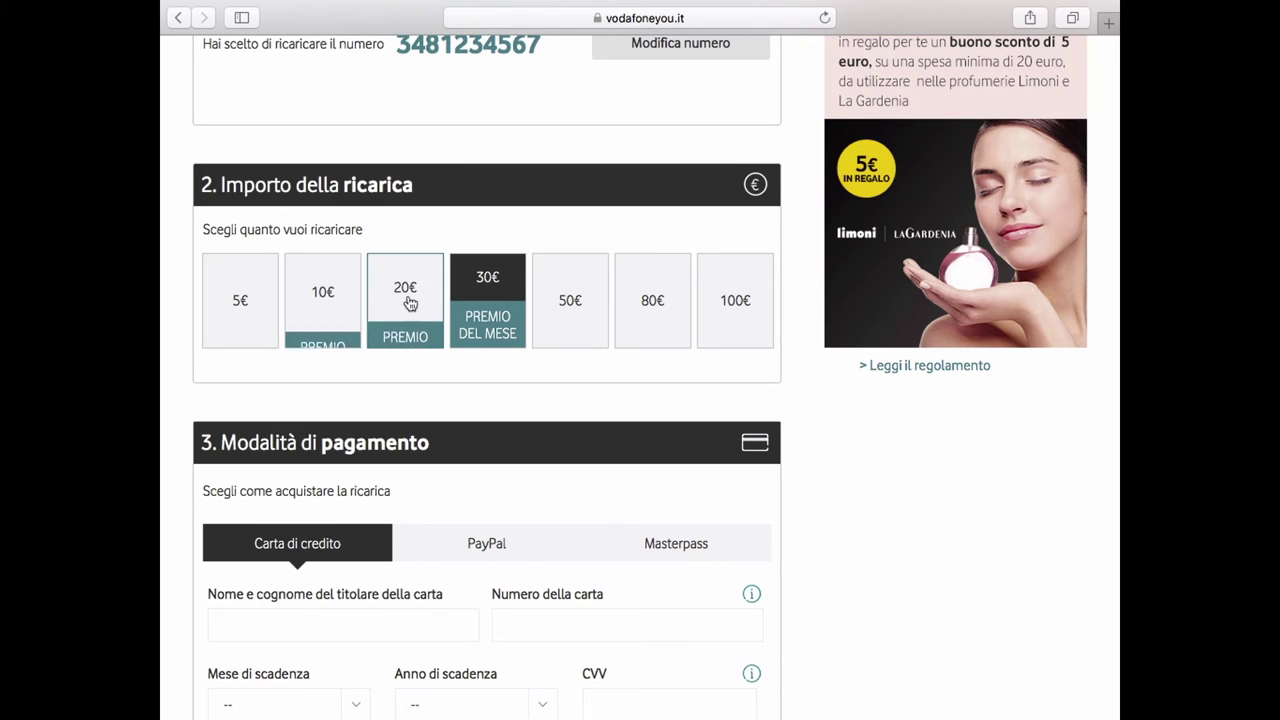
Choose the 100€ amount and enter the cardholder's full name and a card number.
click(699, 330)
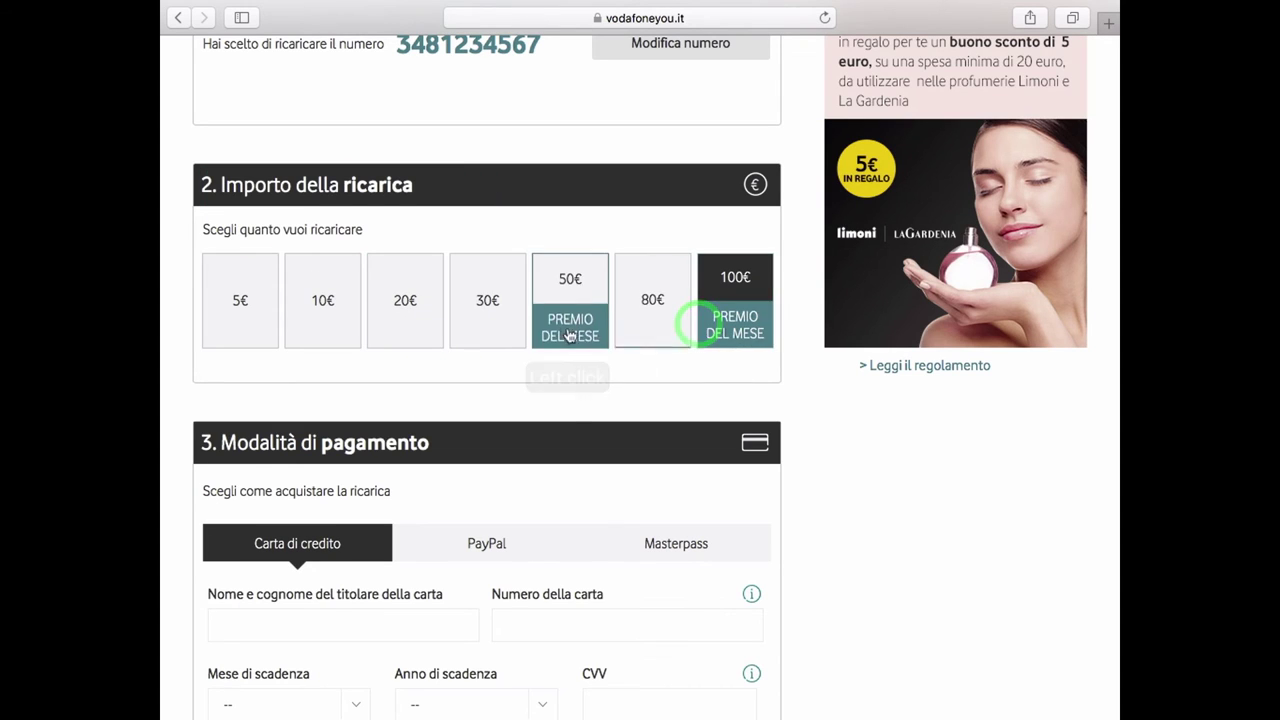
scroll(571, 457, down, 1)
scroll(571, 460, down, 4)
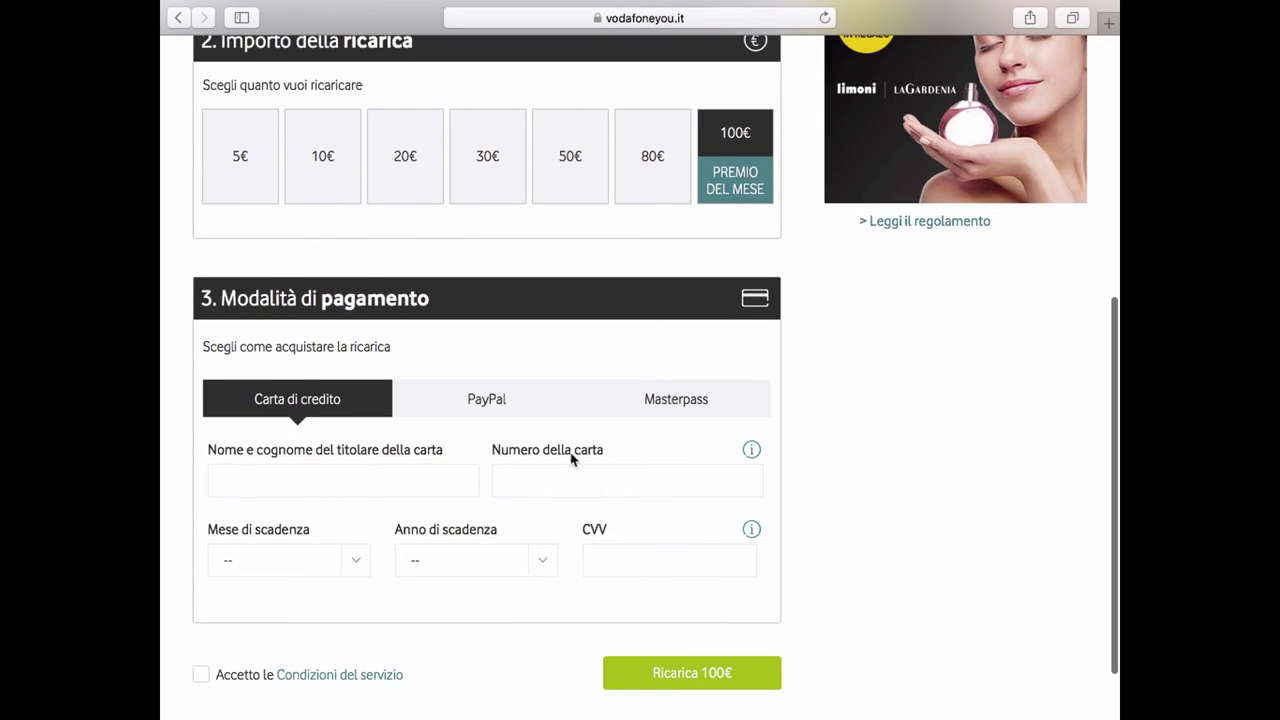
click(325, 412)
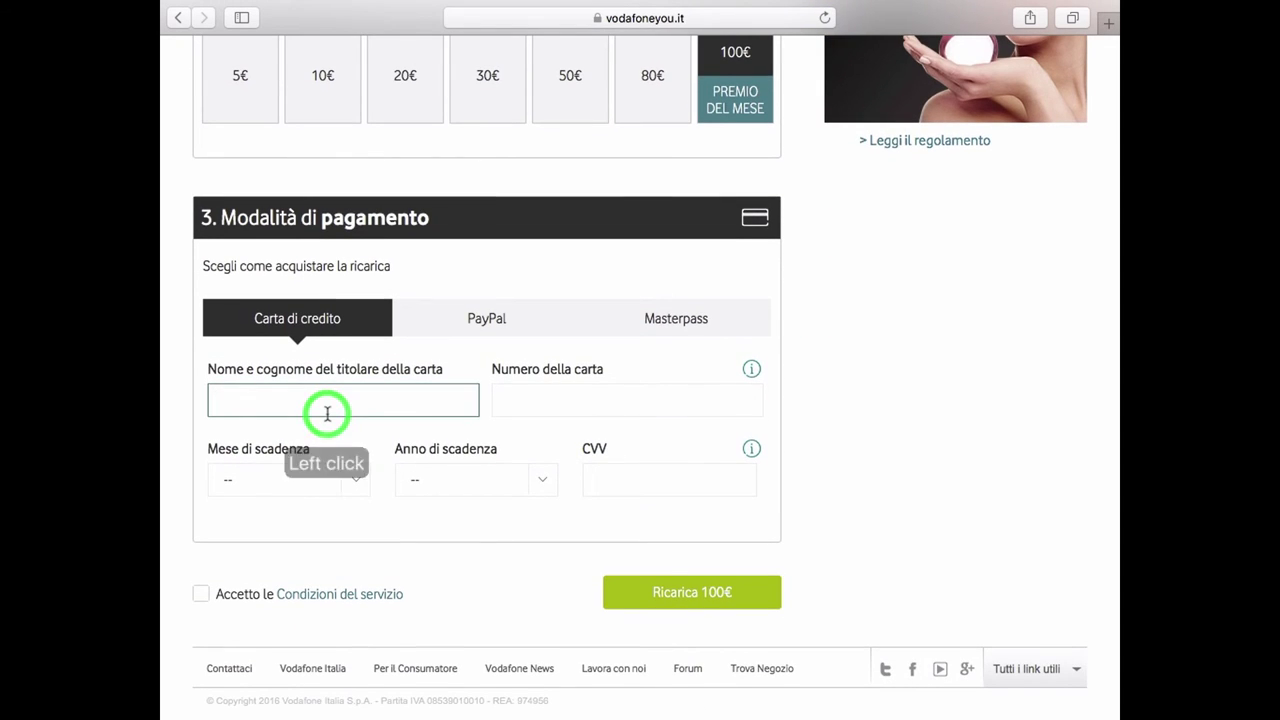
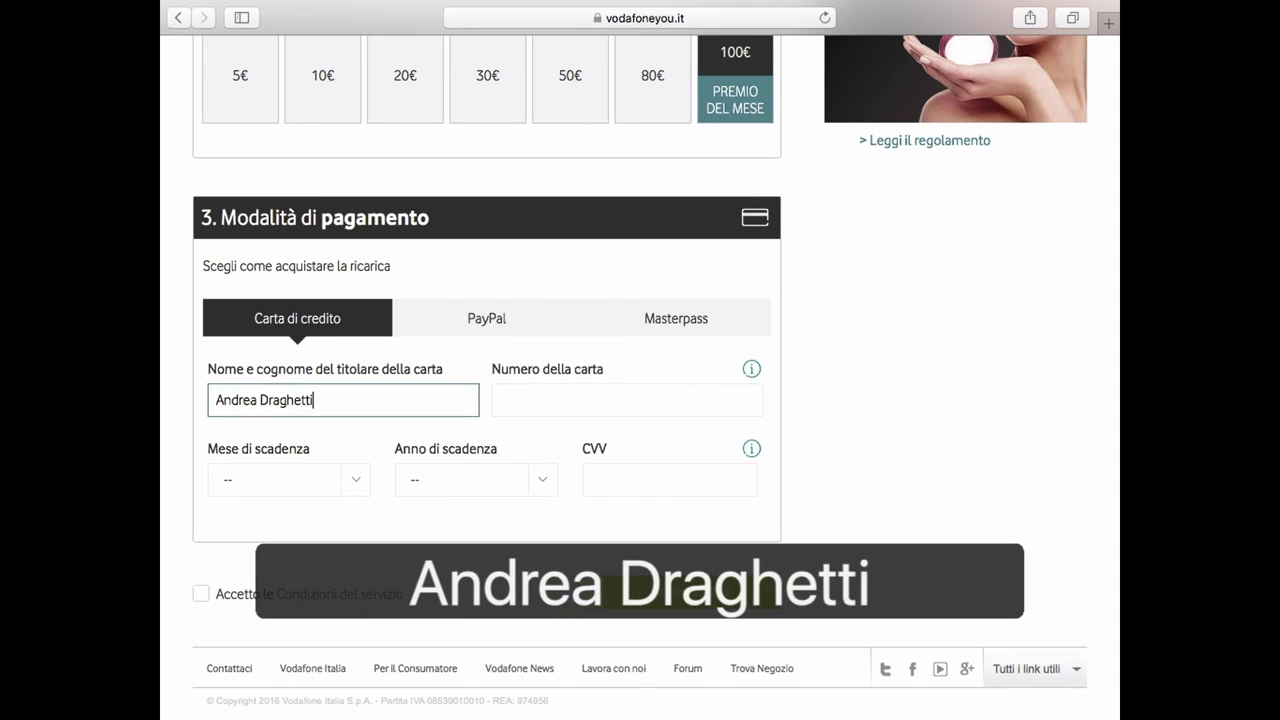
key(Tab)
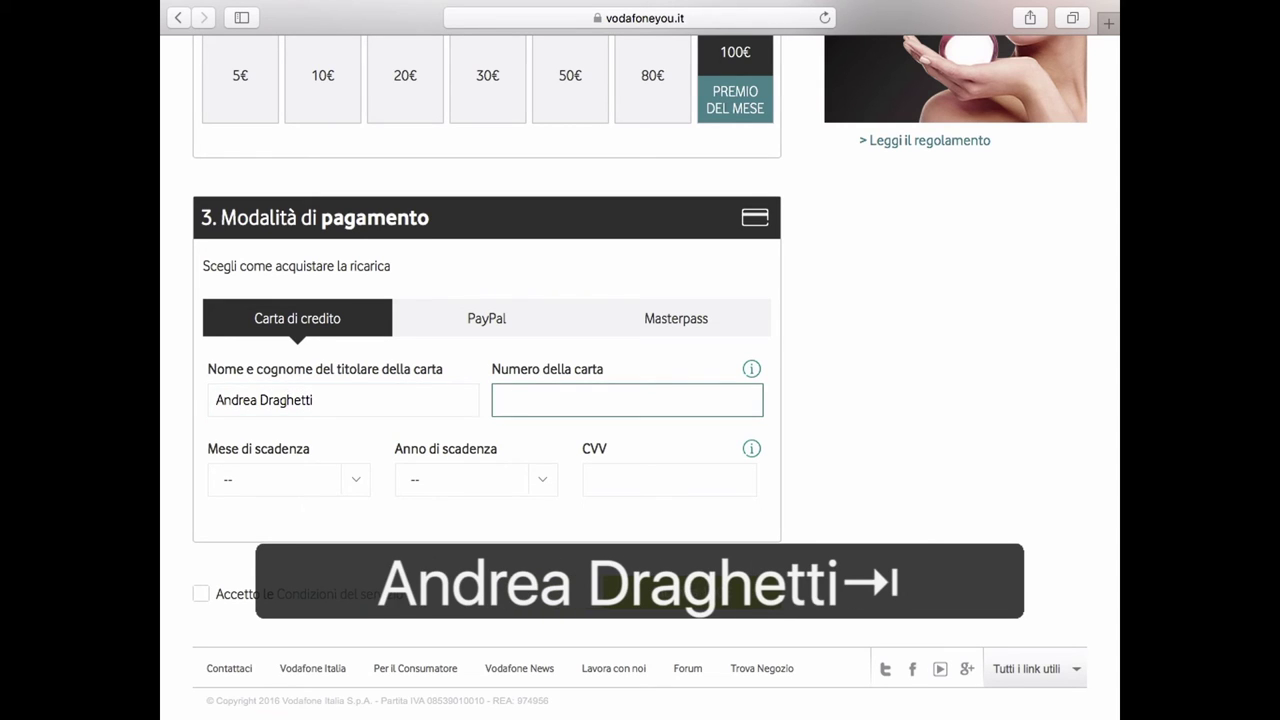
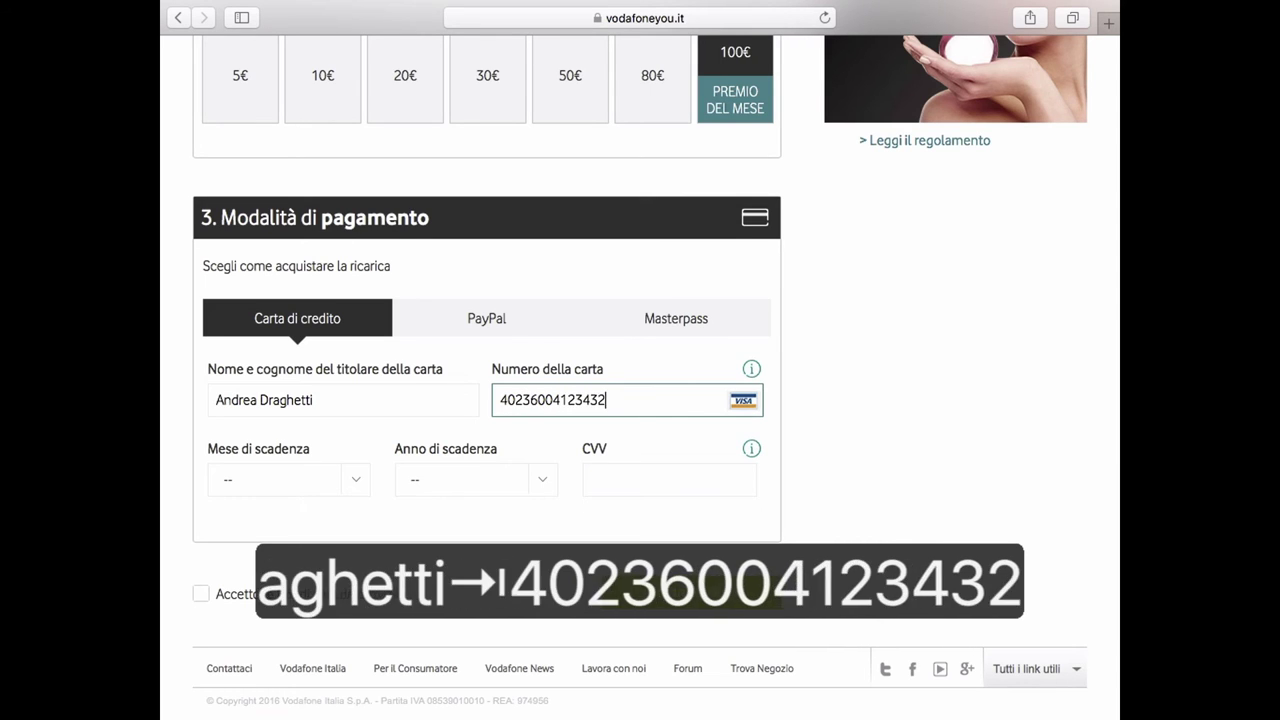
Set expiry 08/2020, enter the security code, accept the terms and submit the payment.
click(286, 477)
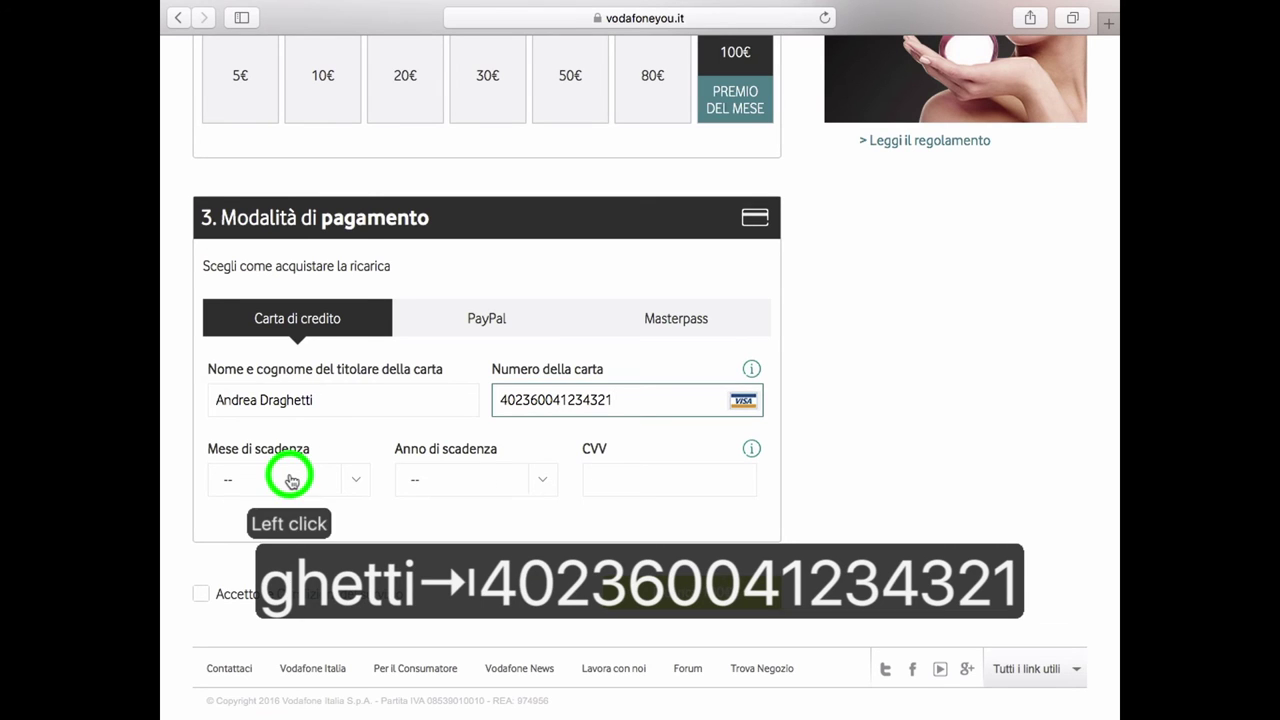
click(311, 374)
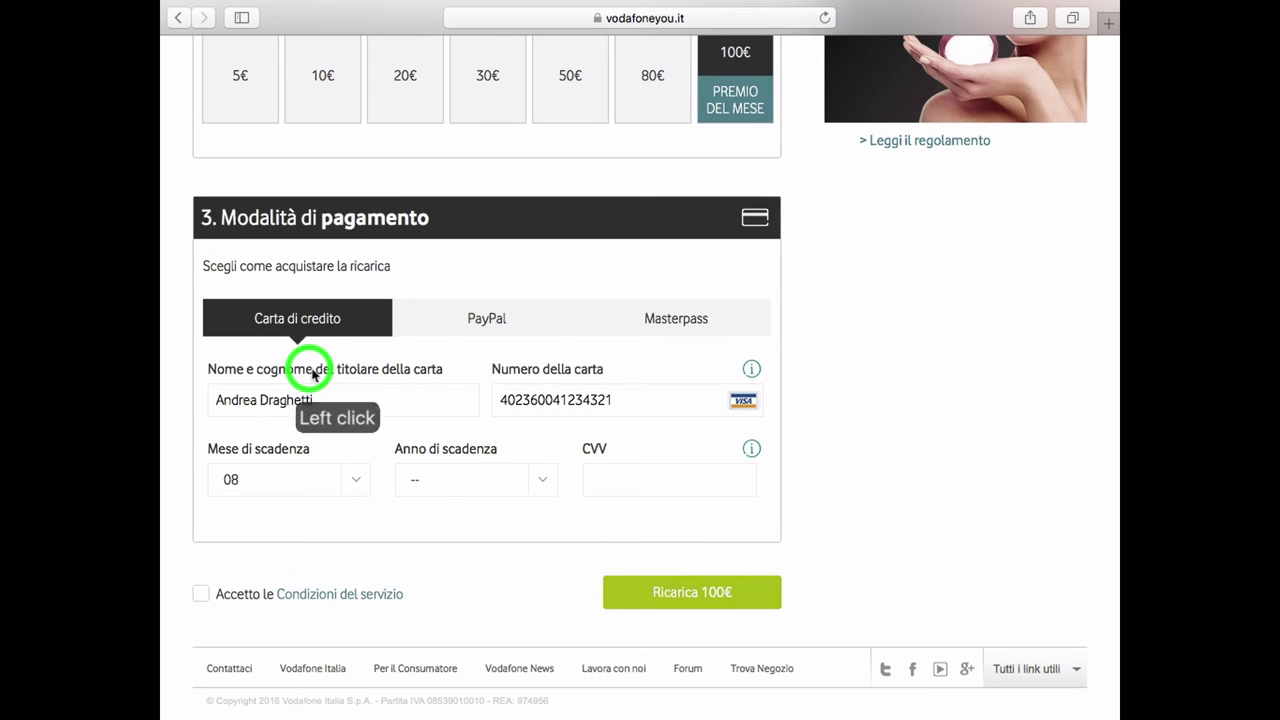
click(471, 479)
click(436, 316)
click(631, 481)
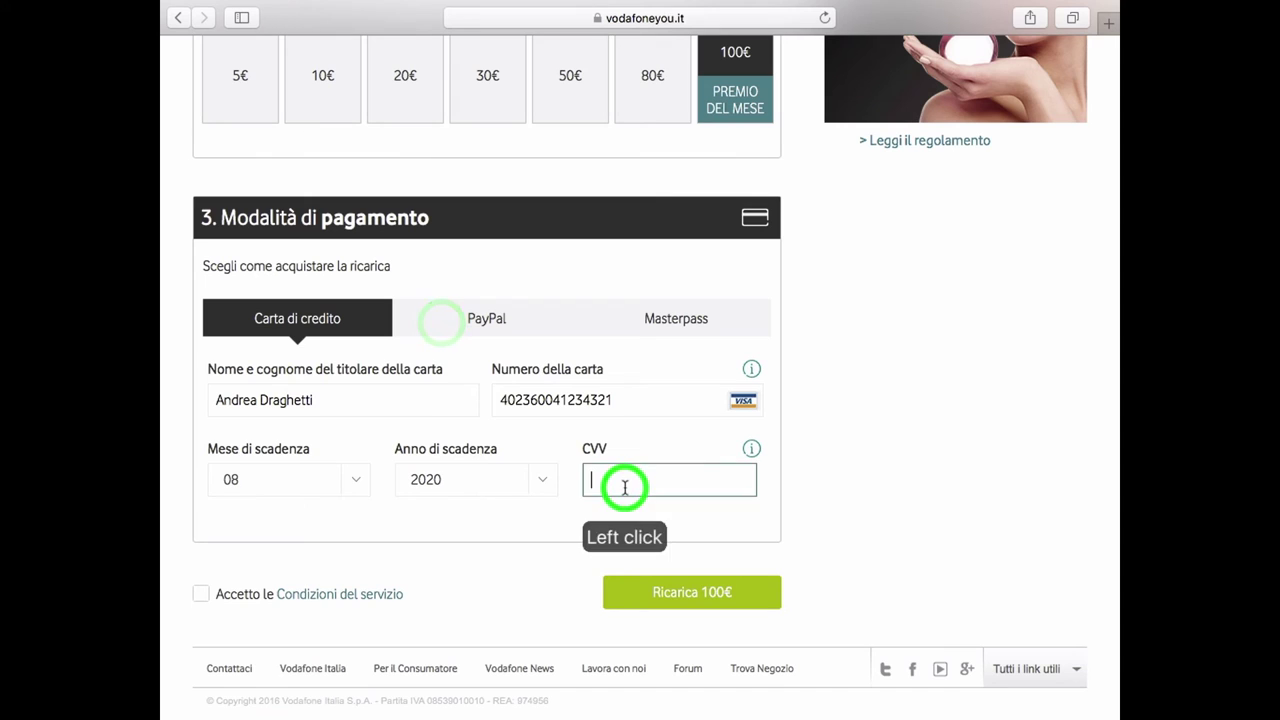
text(023)
click(697, 596)
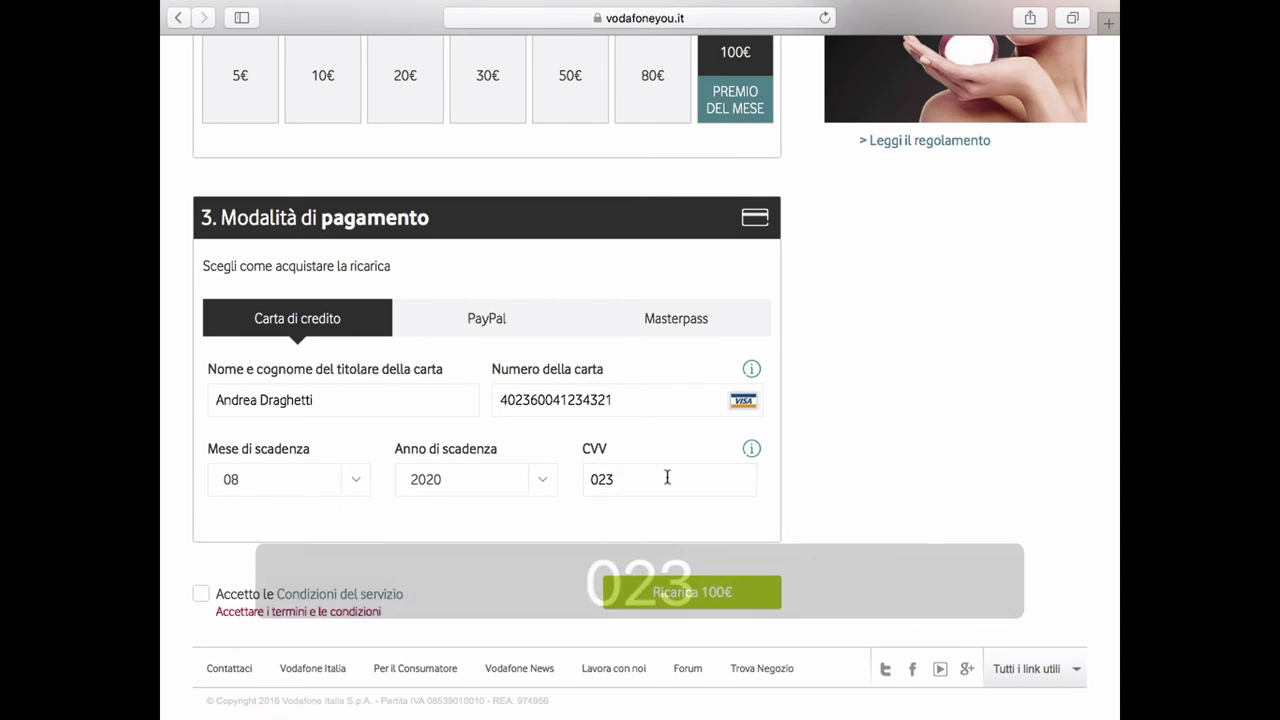
scroll(670, 479, down, 2)
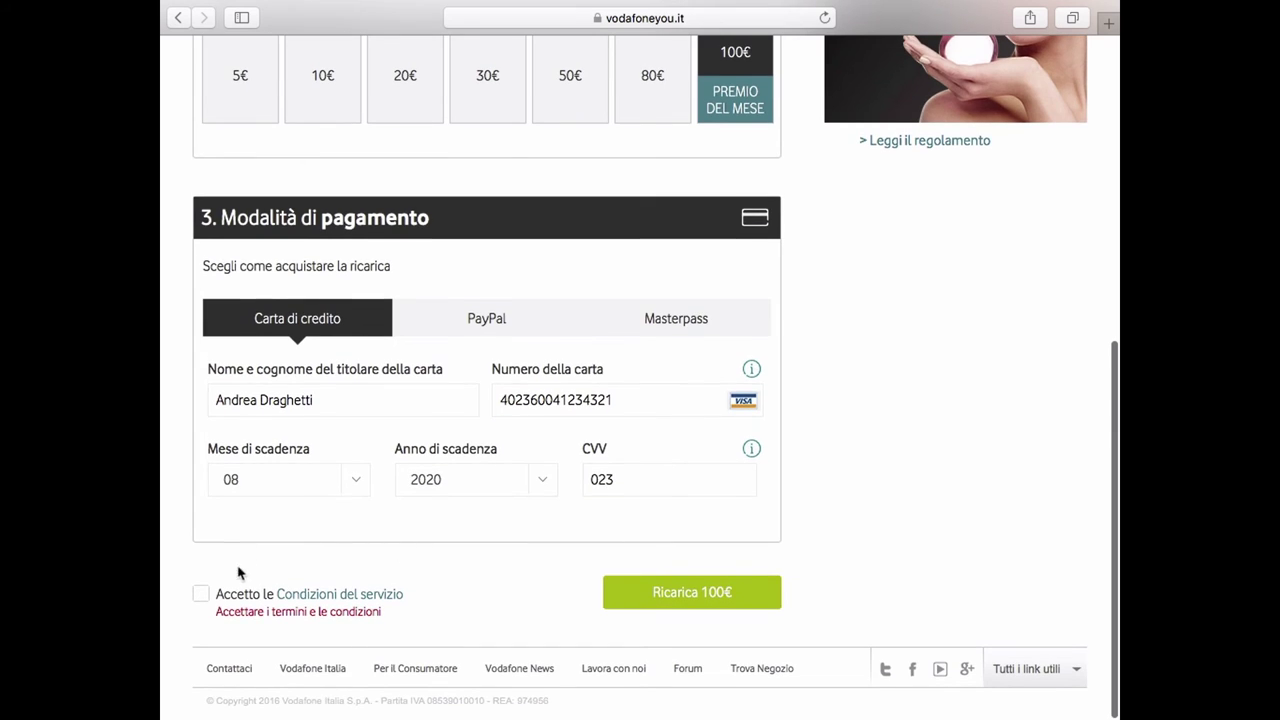
click(201, 594)
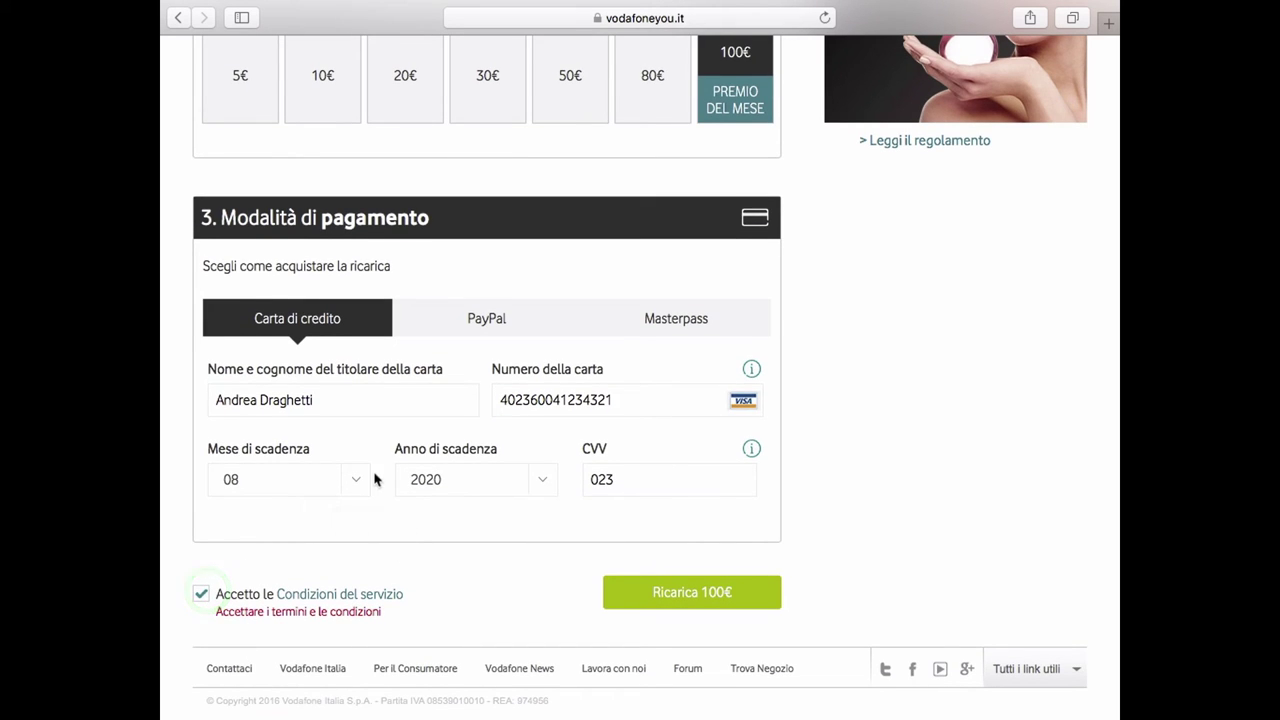
click(657, 594)
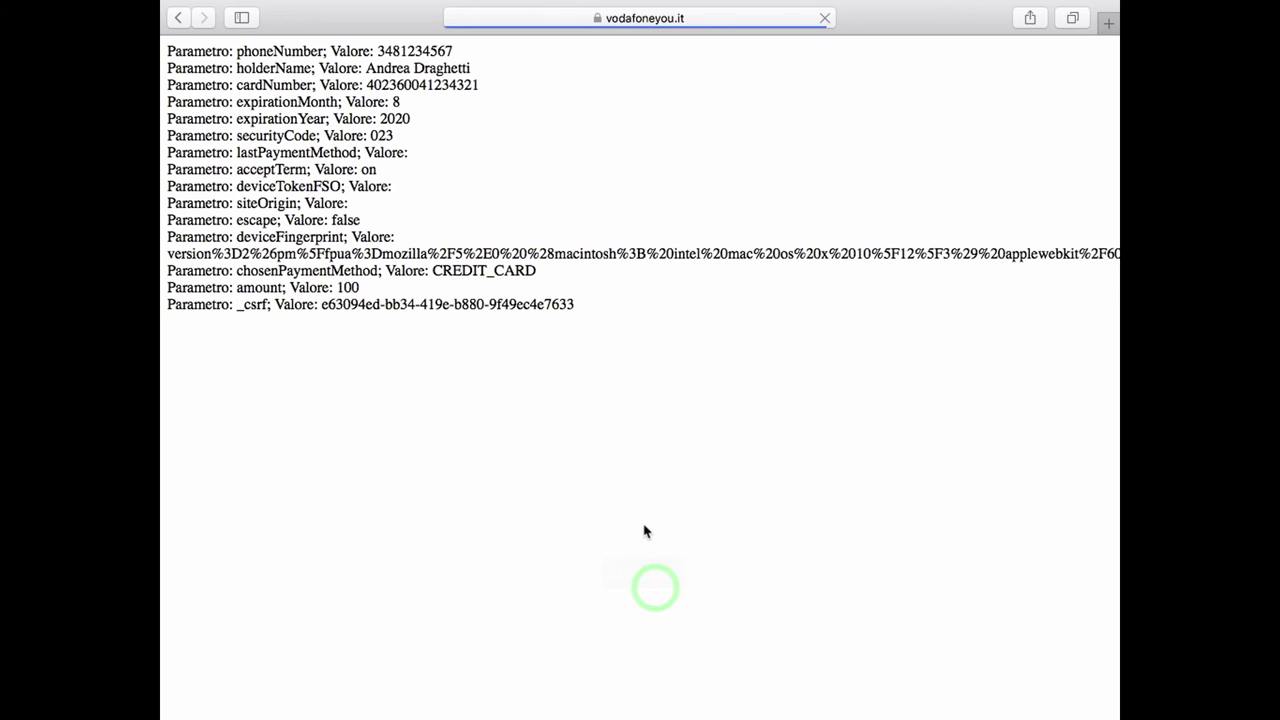
Go back to the payment form and enter a different card number.
click(181, 17)
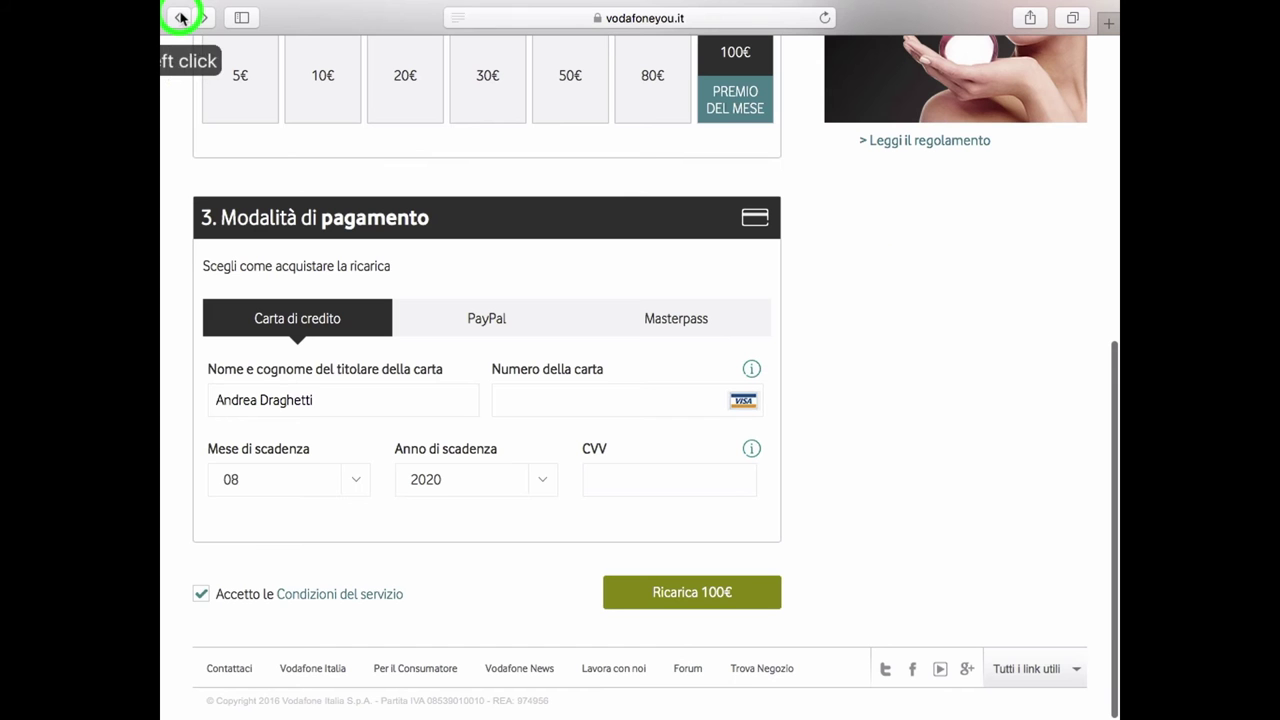
click(535, 404)
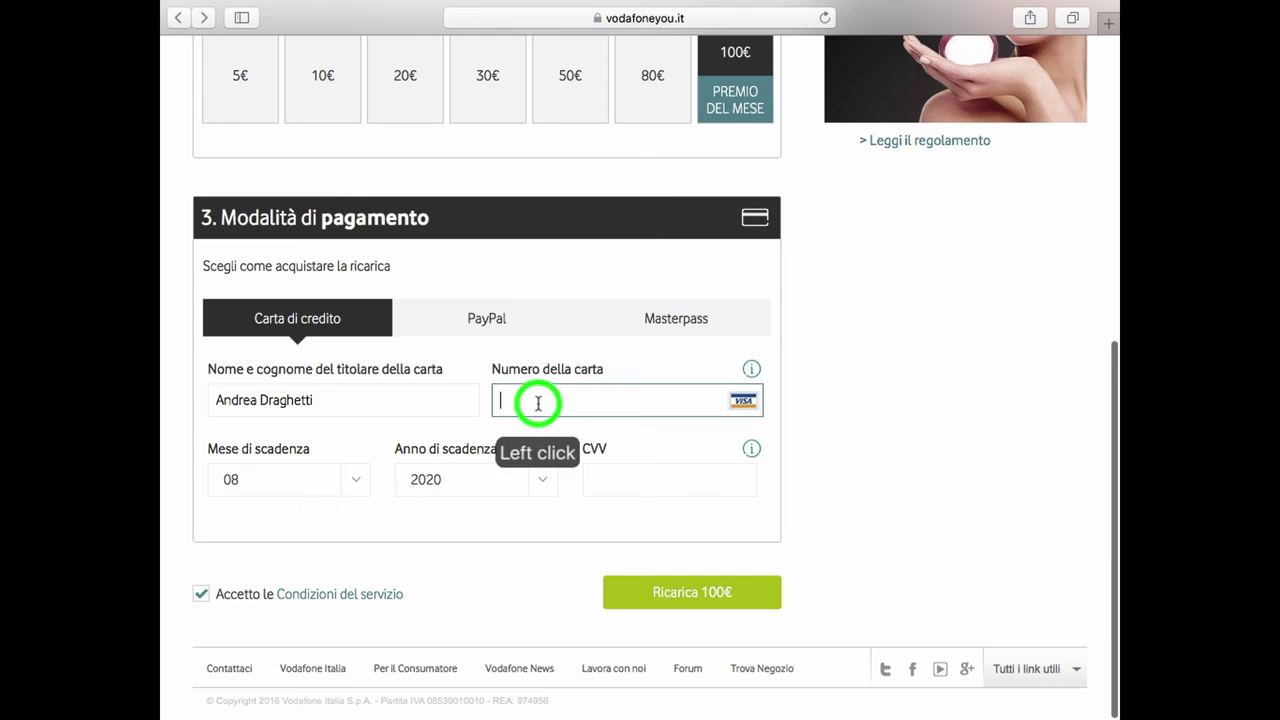
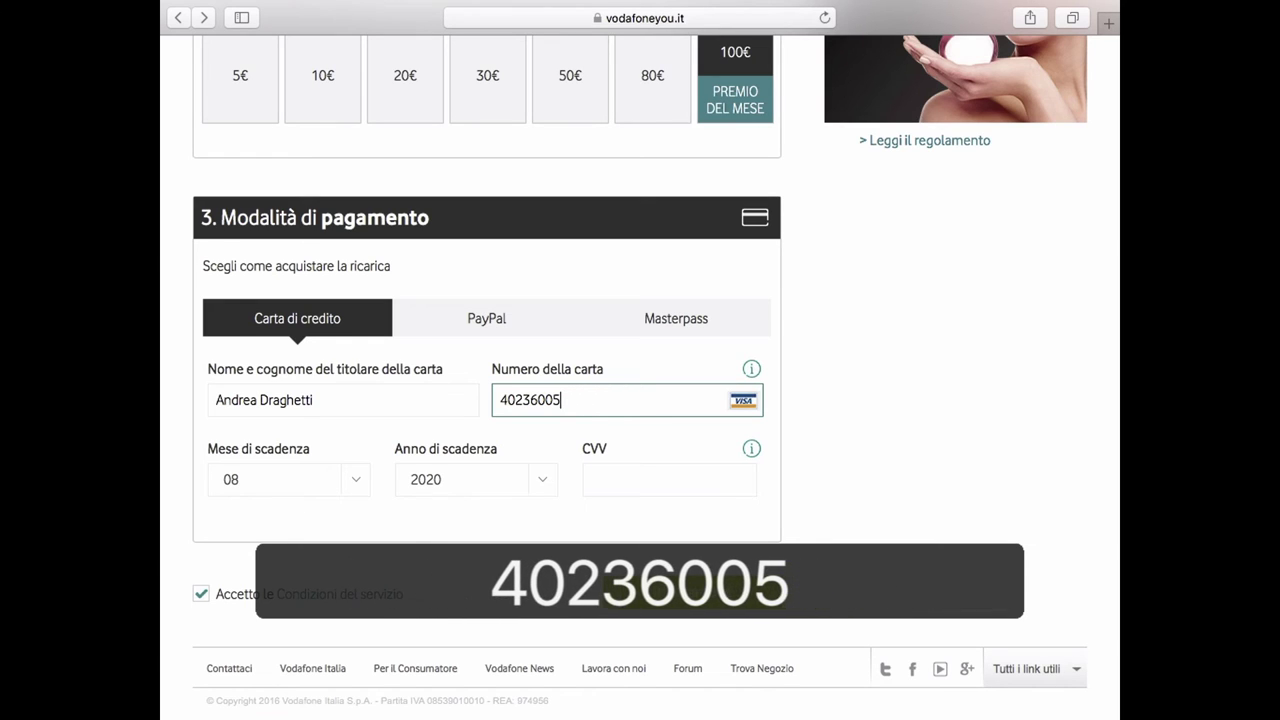
text(12344321)
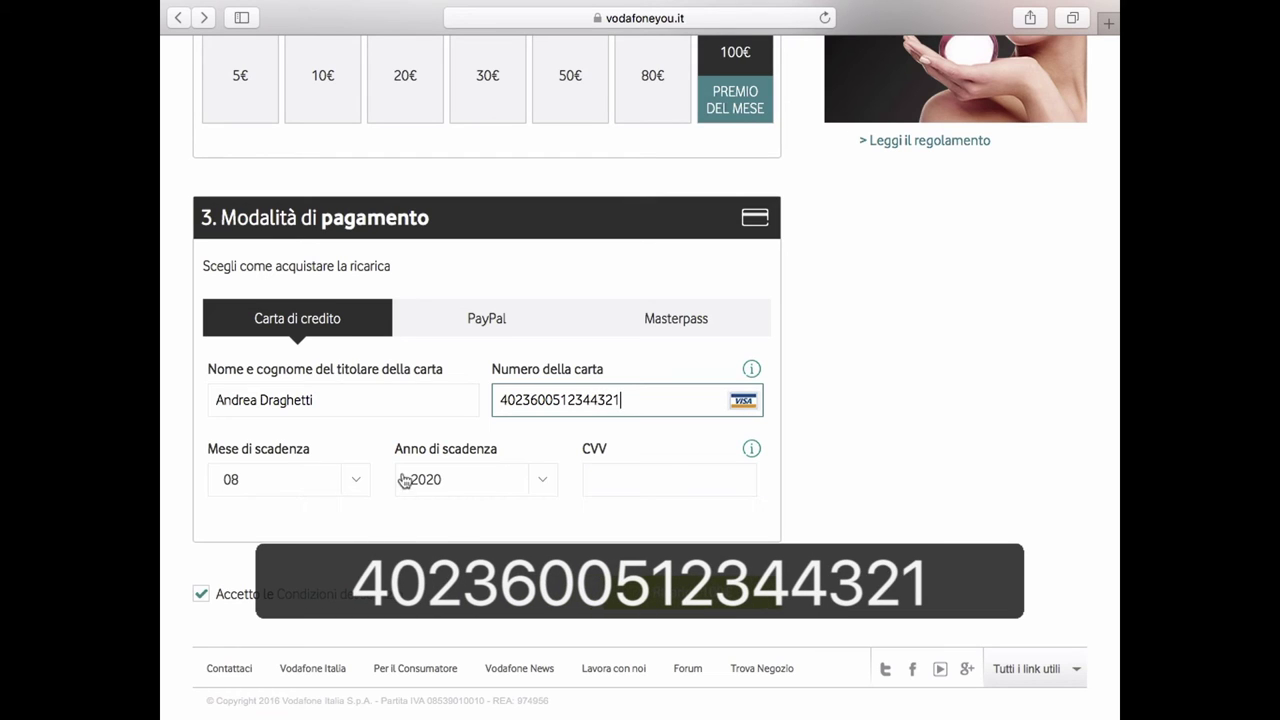
Enter a new security code, then reload the page, accepting loss of the entered data.
click(649, 475)
text(345)
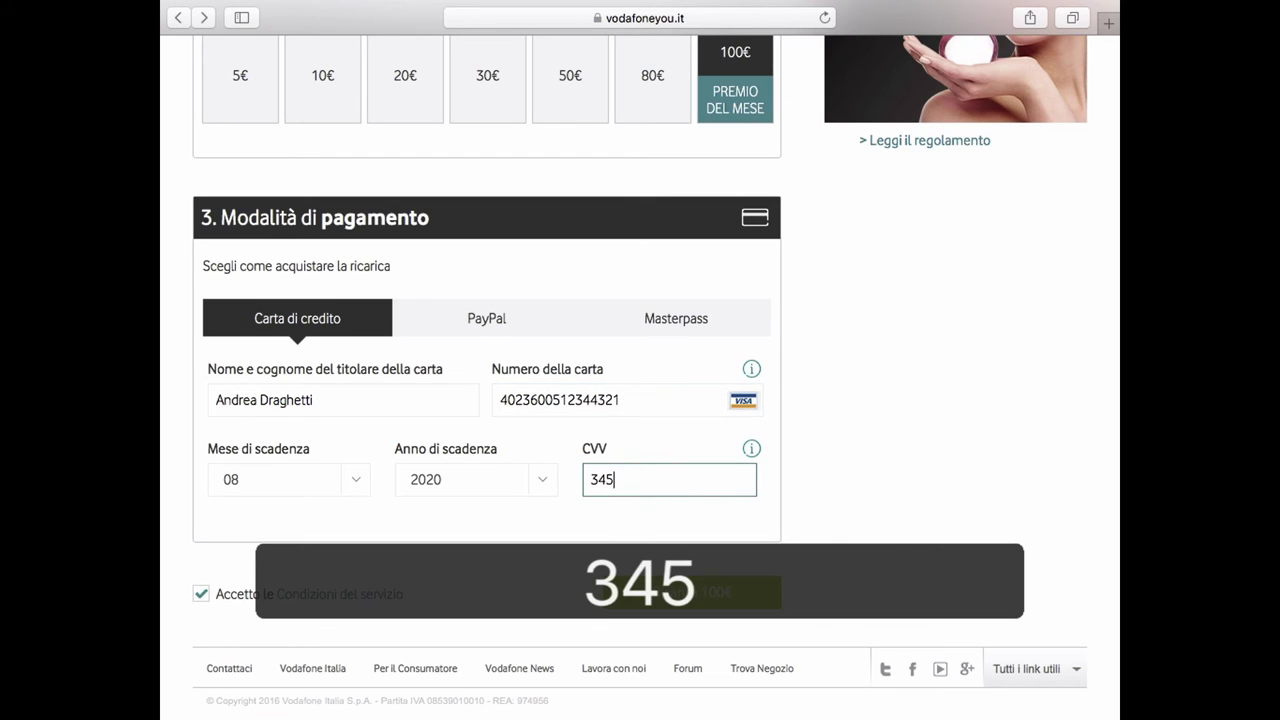
click(663, 592)
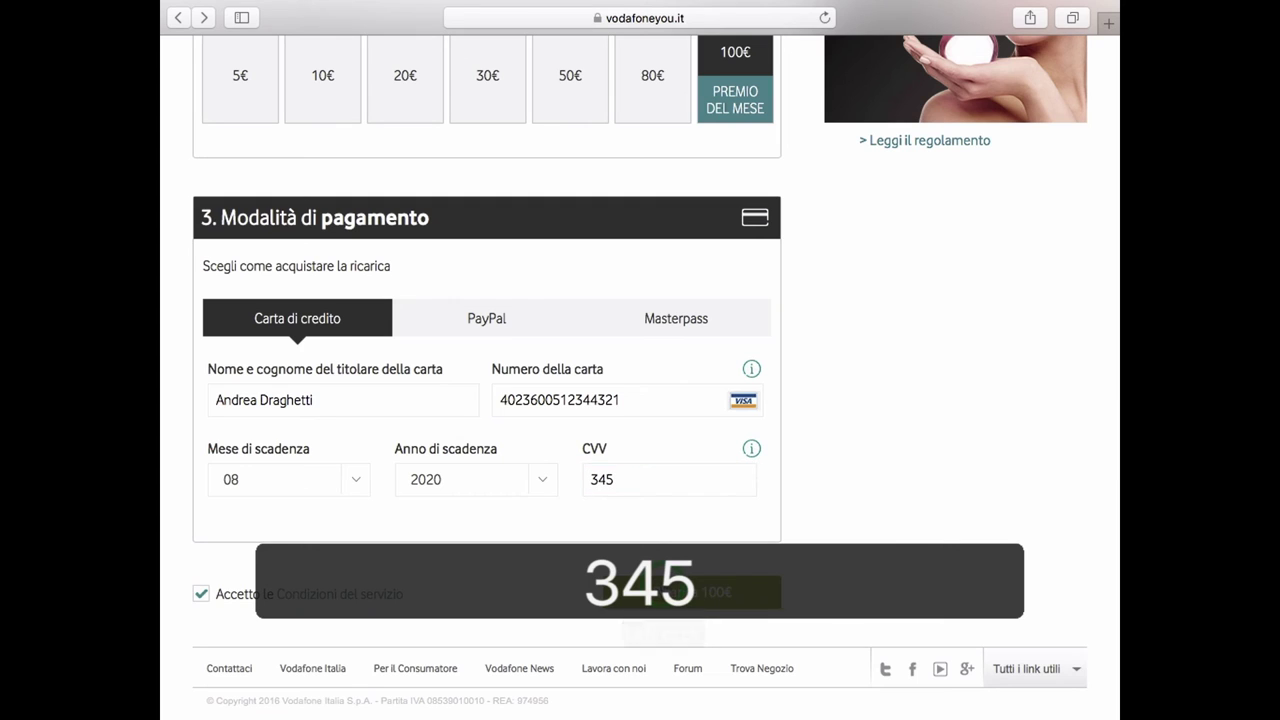
click(665, 592)
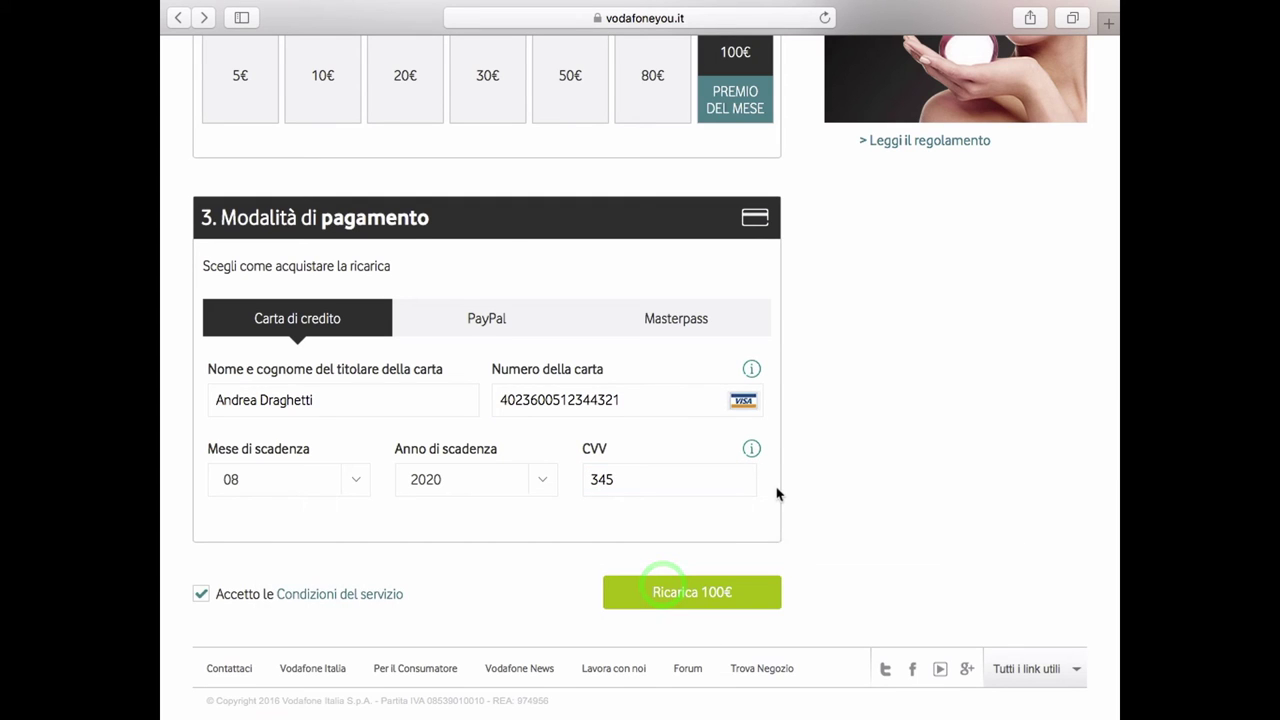
key(super+r)
click(800, 130)
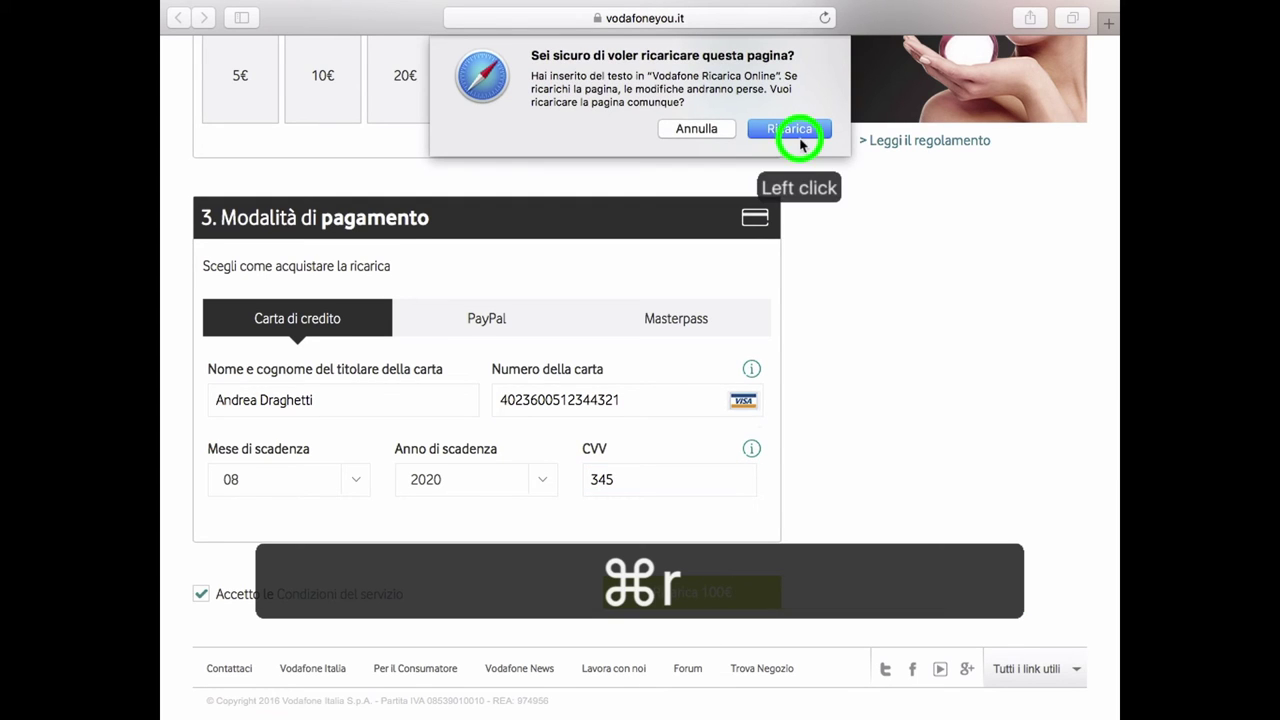
Decline saving the card, close the cookie notice, and re-enter the Vodafone number to continue.
click(730, 160)
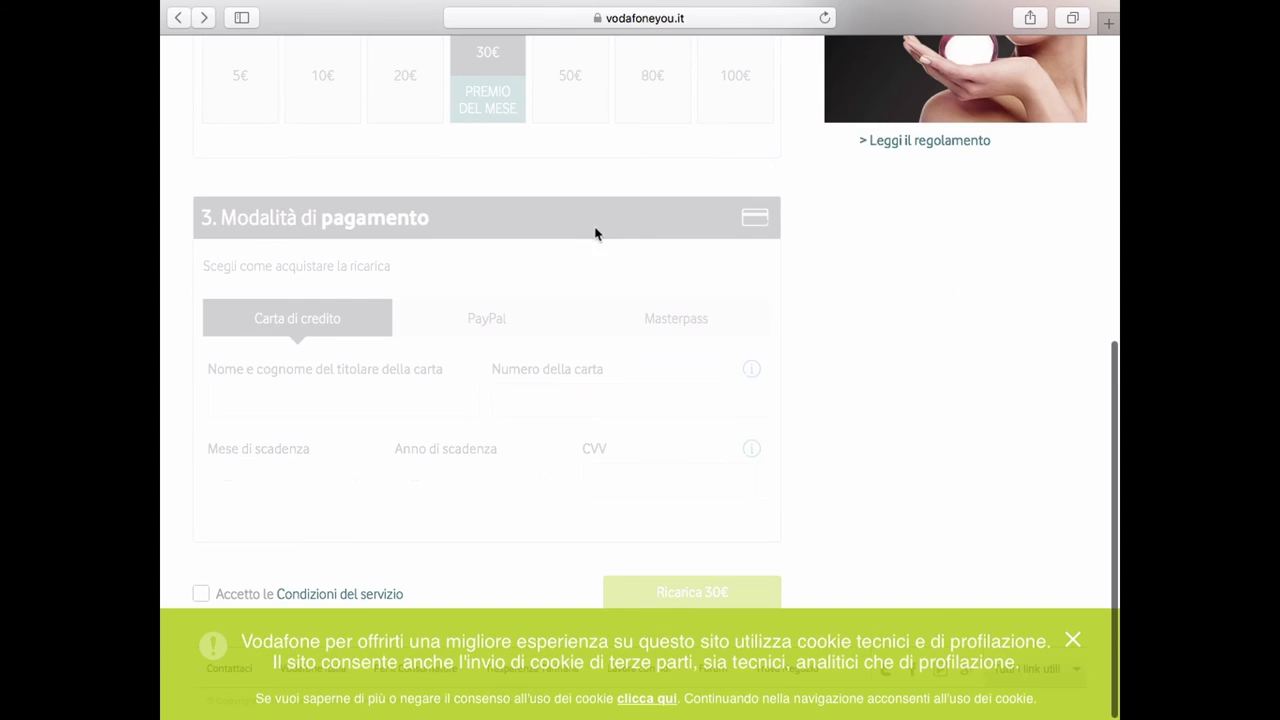
click(1072, 640)
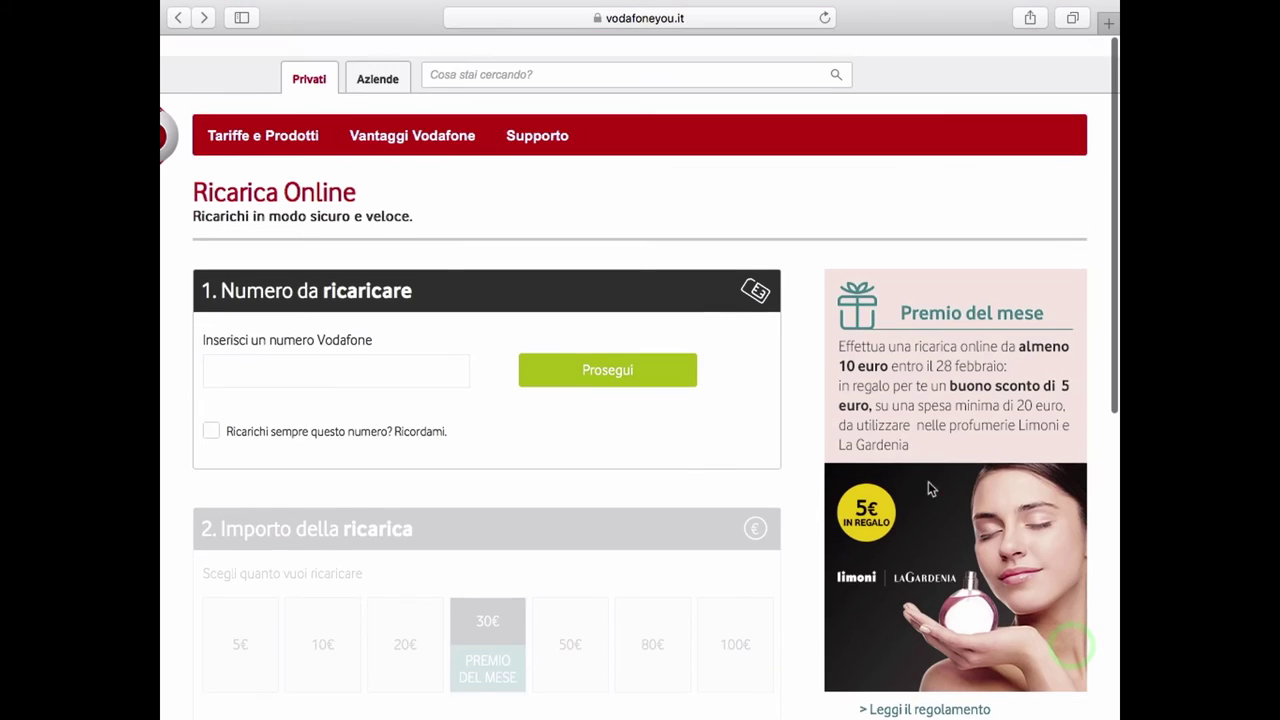
click(457, 351)
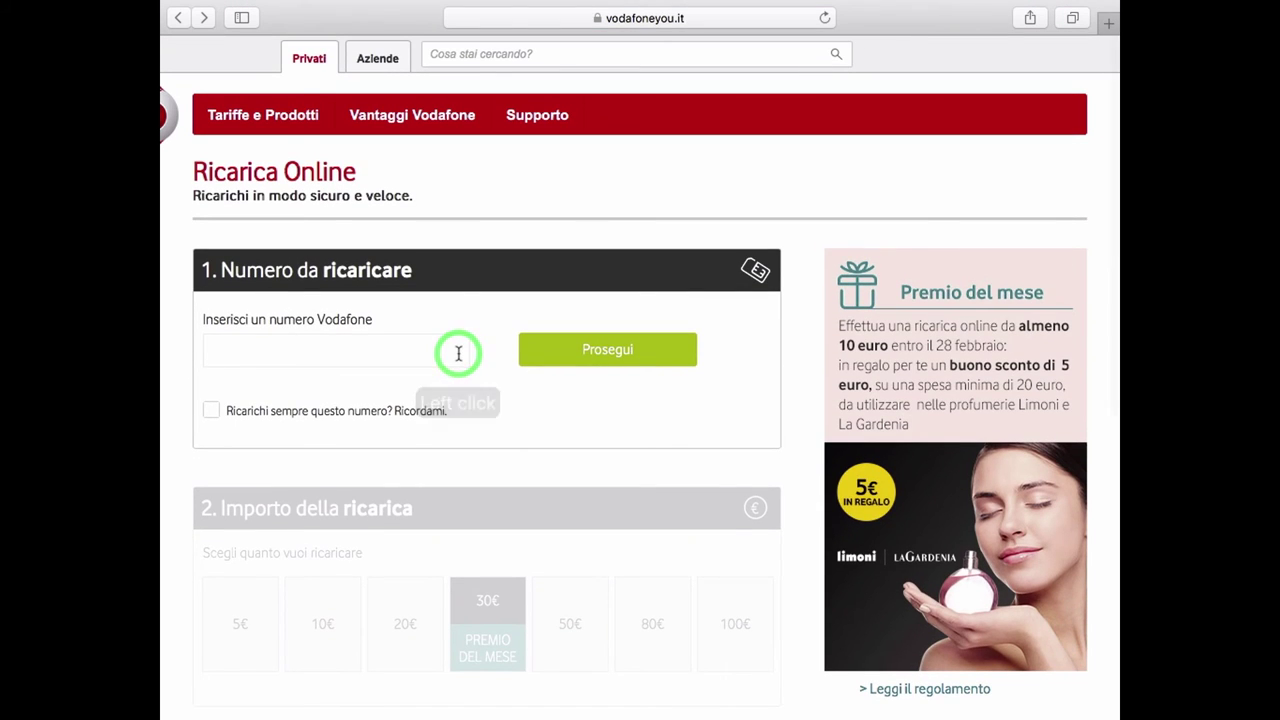
text(3481234567)
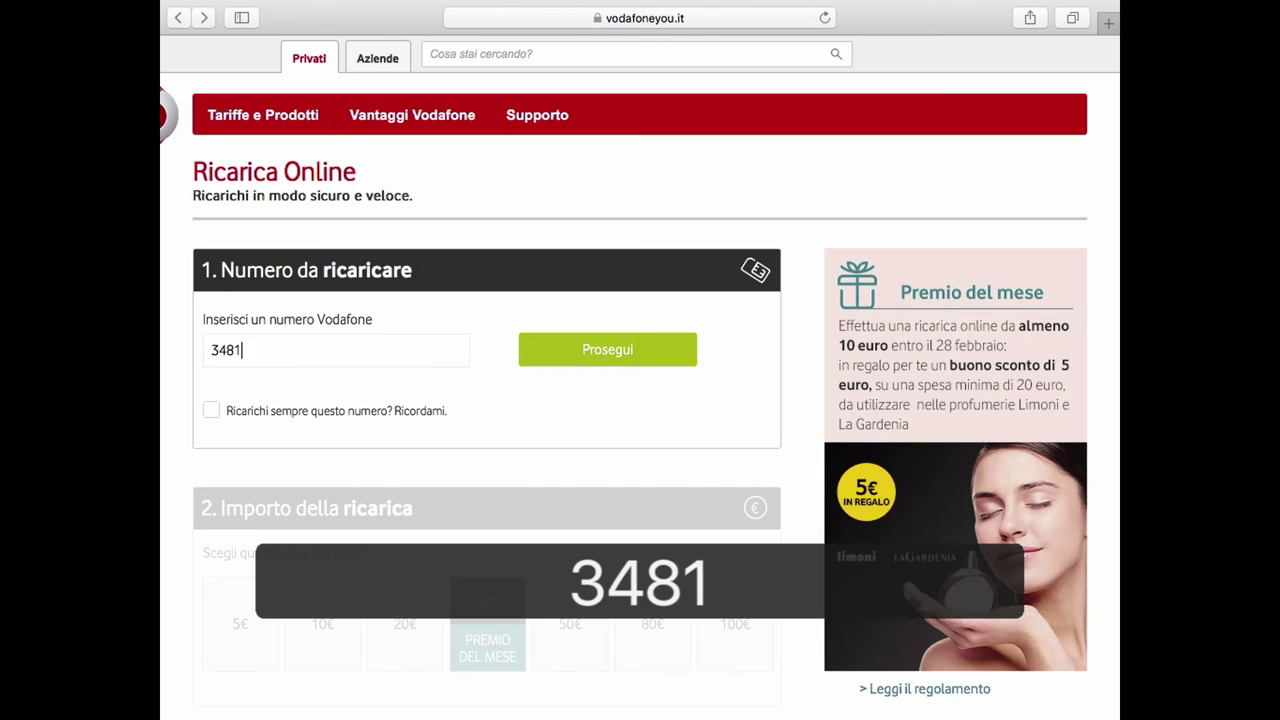
click(563, 363)
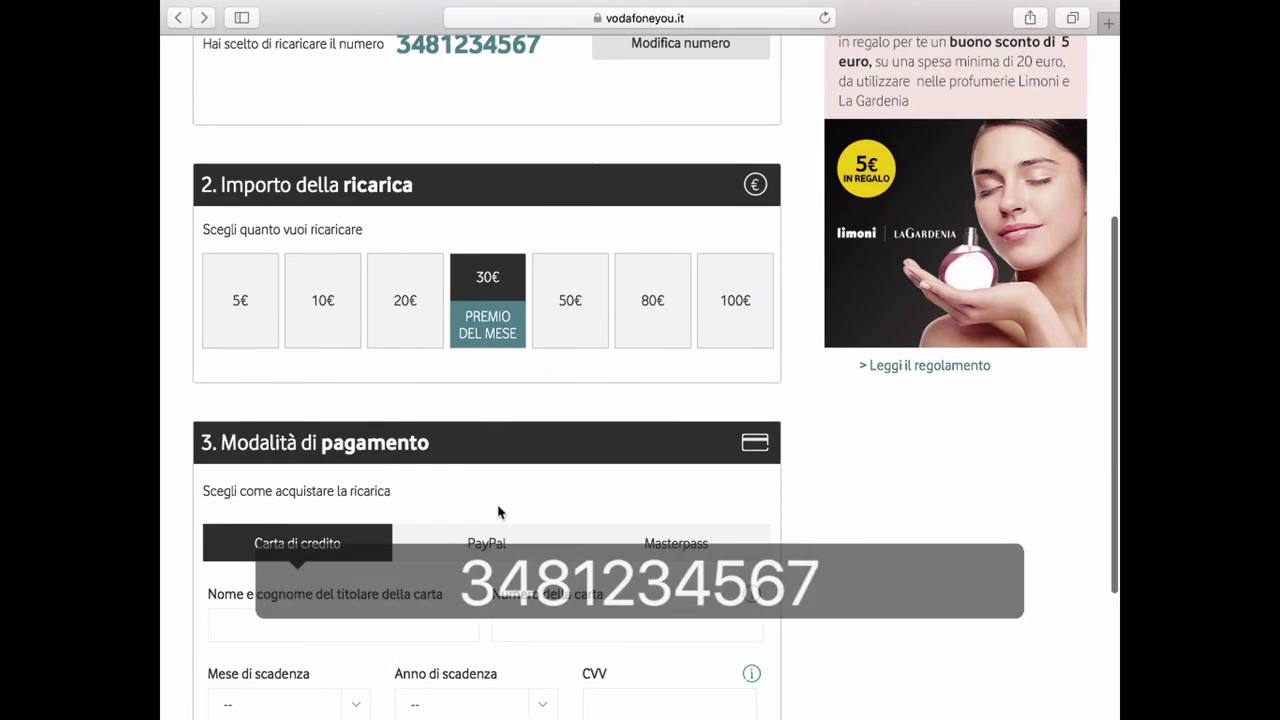
Fill in the cardholder's full name and the card number.
scroll(271, 614, down, 2)
click(297, 562)
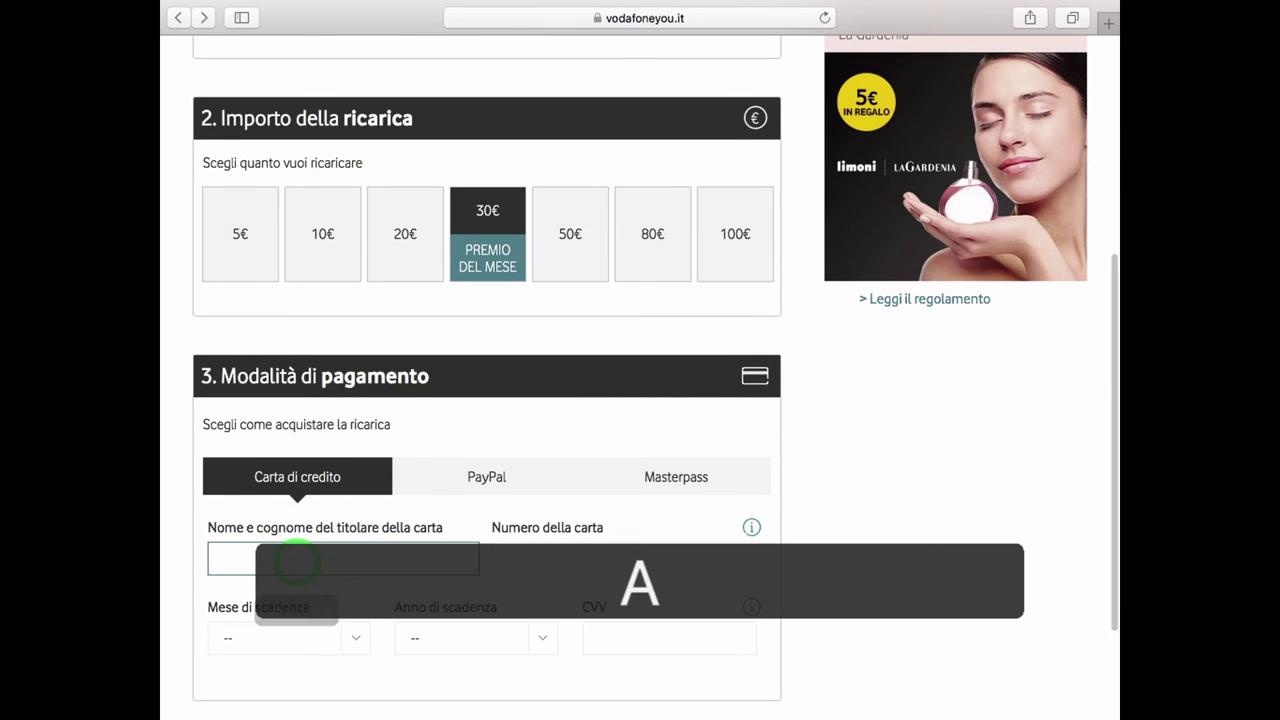
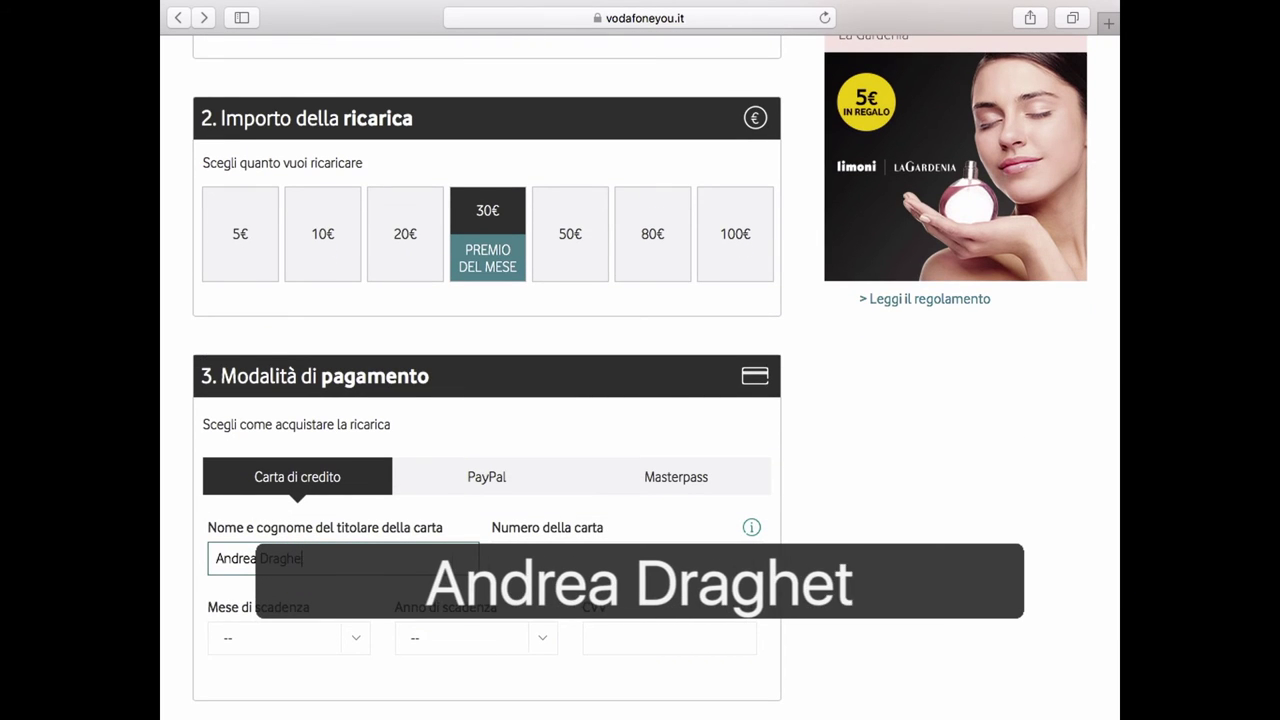
key(Tab)
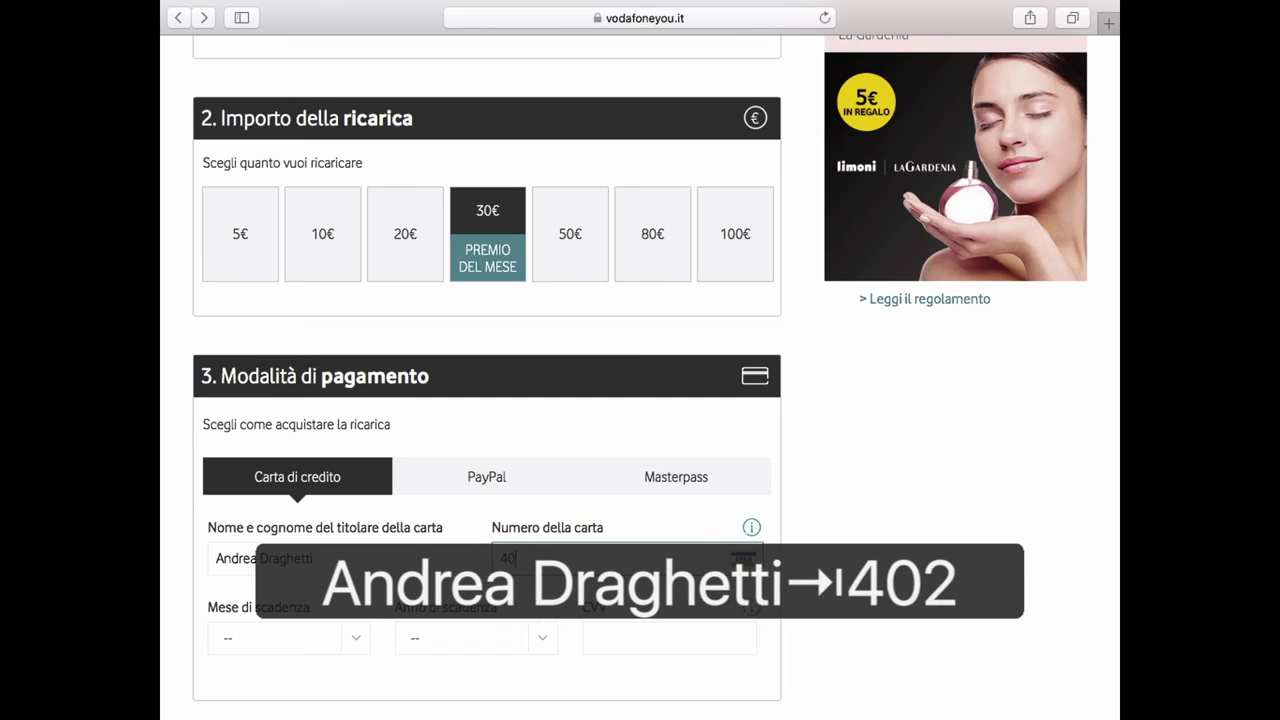
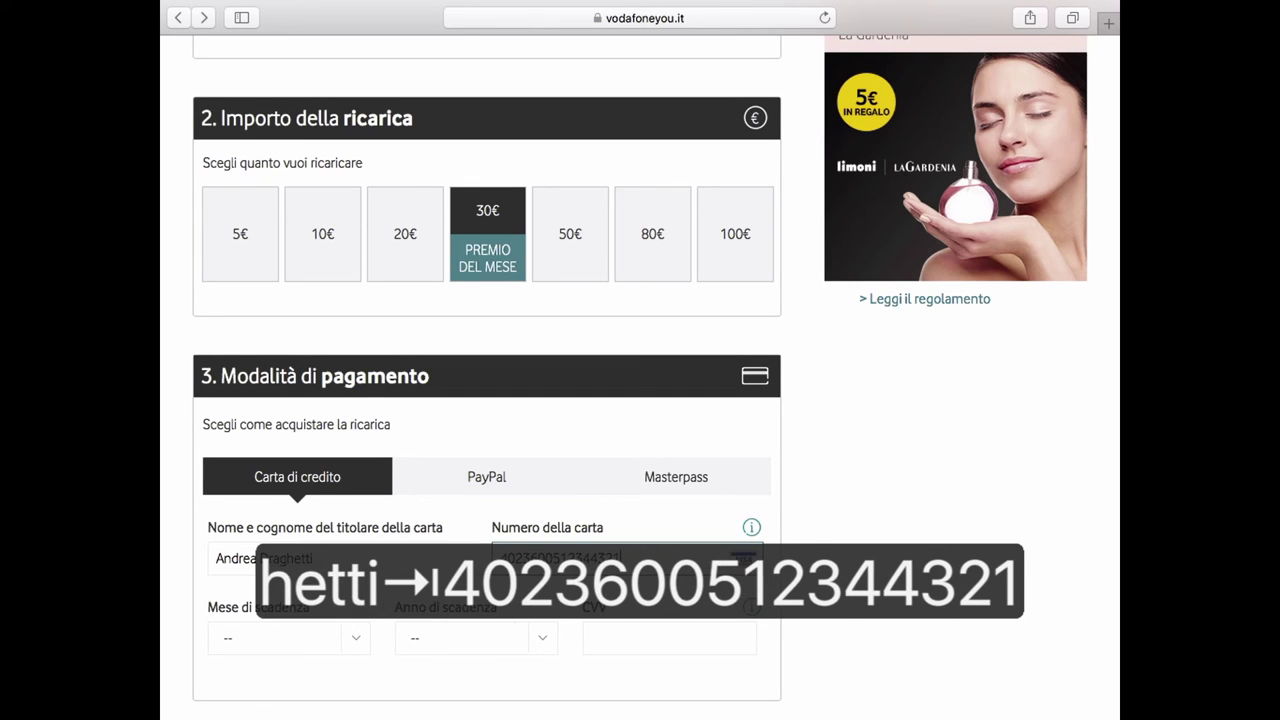
scroll(220, 490, down, 3)
Set expiry 09/2022, enter the security code, accept the terms and submit the 30€ recharge.
click(220, 488)
click(241, 380)
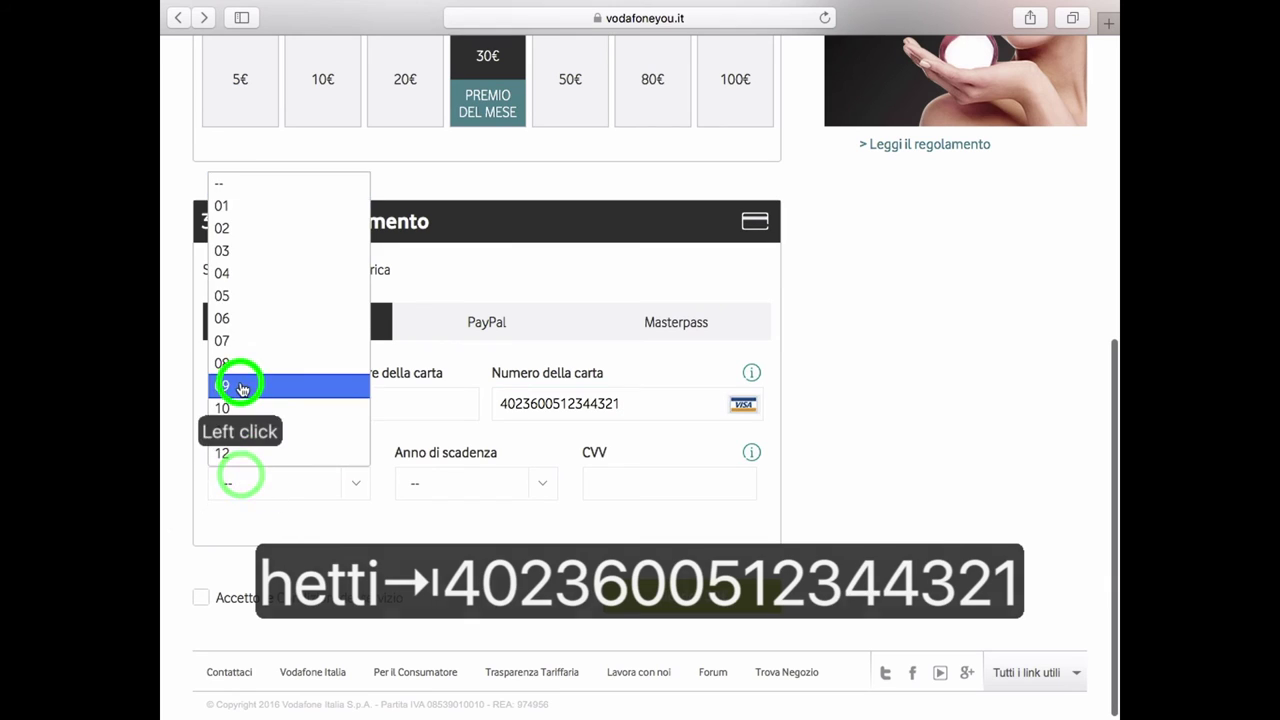
click(444, 488)
click(423, 365)
click(618, 480)
text(023)
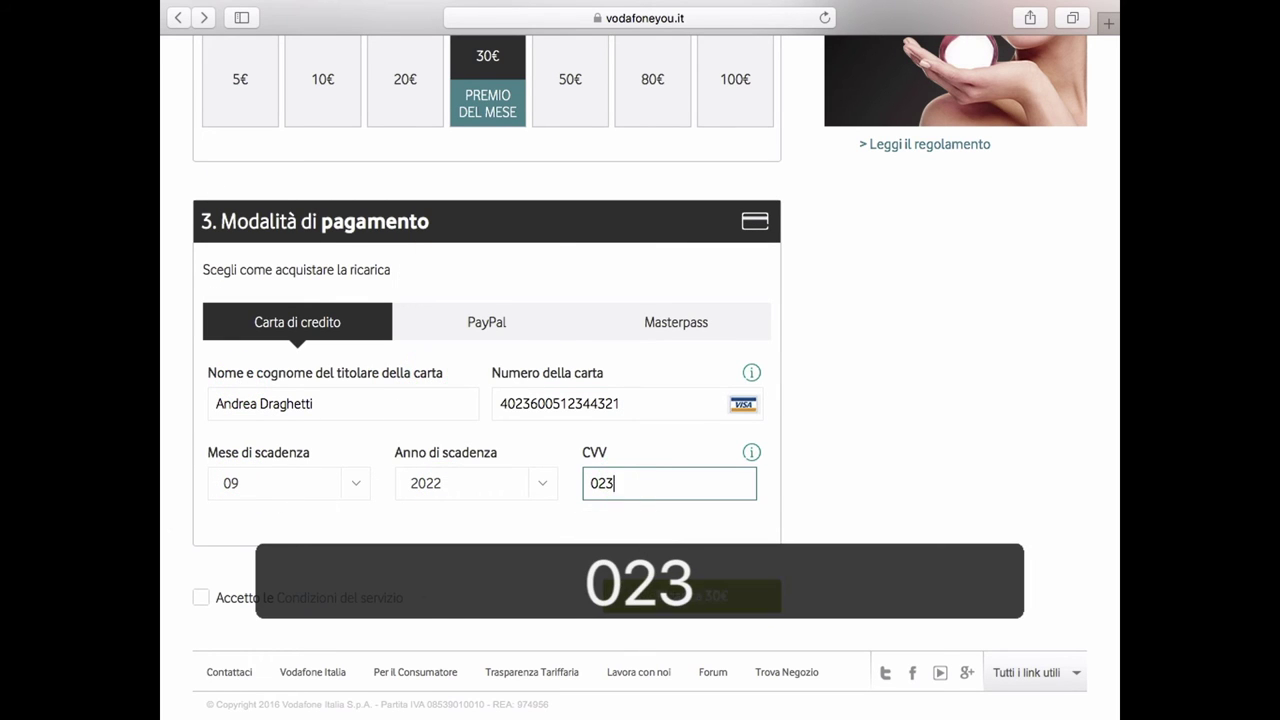
click(196, 599)
click(684, 599)
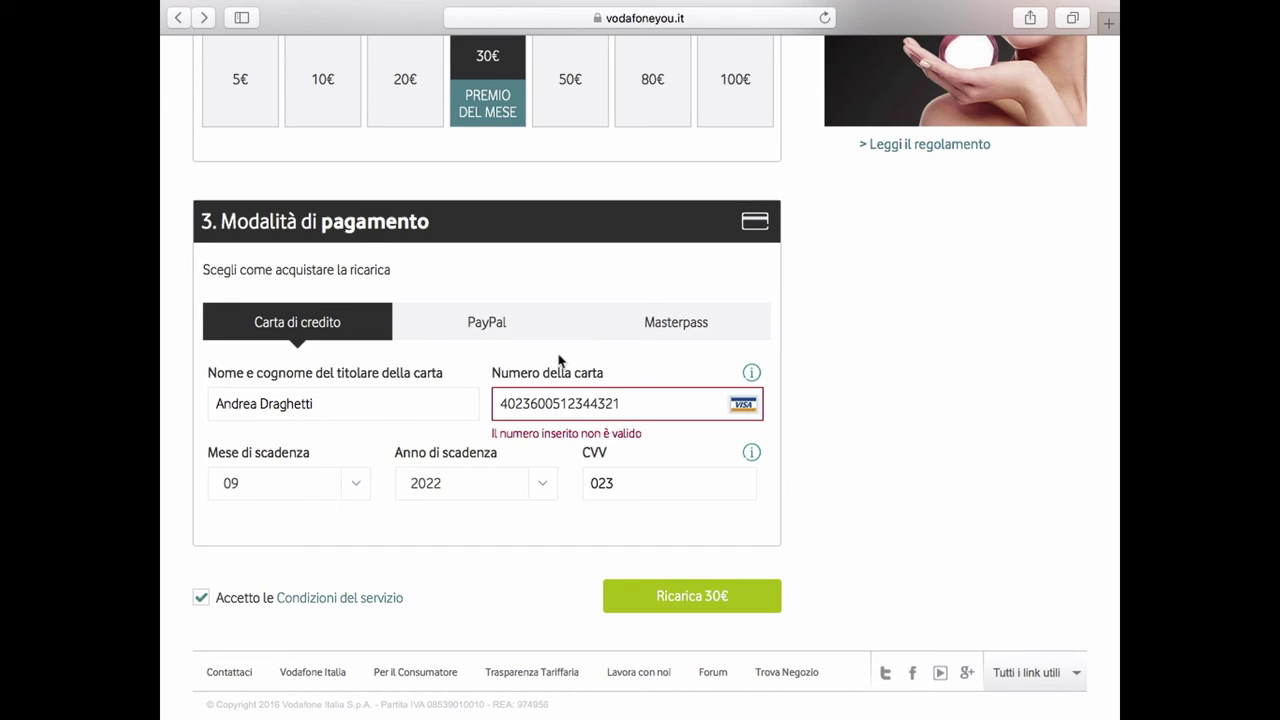
Trim trailing digits from the rejected card number and retry the submission twice.
click(580, 403)
click(610, 402)
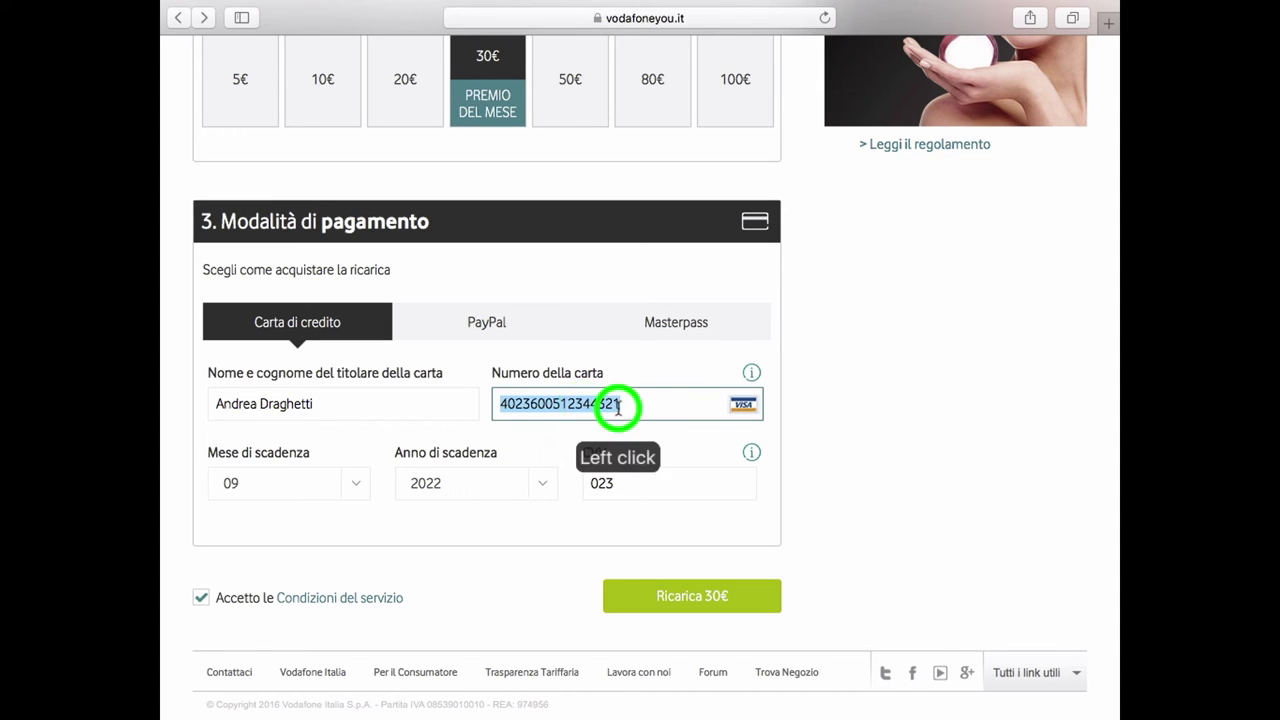
key(BackSpace)
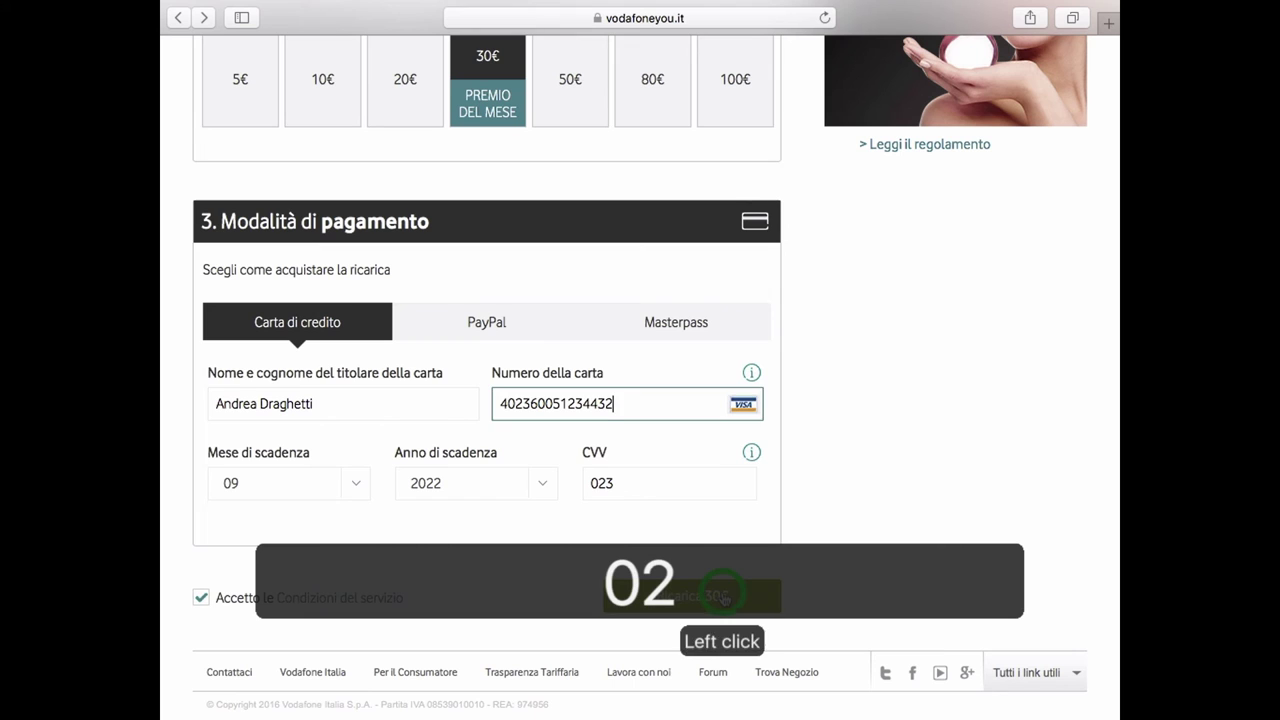
click(725, 572)
click(651, 405)
key(BackSpace)
click(662, 608)
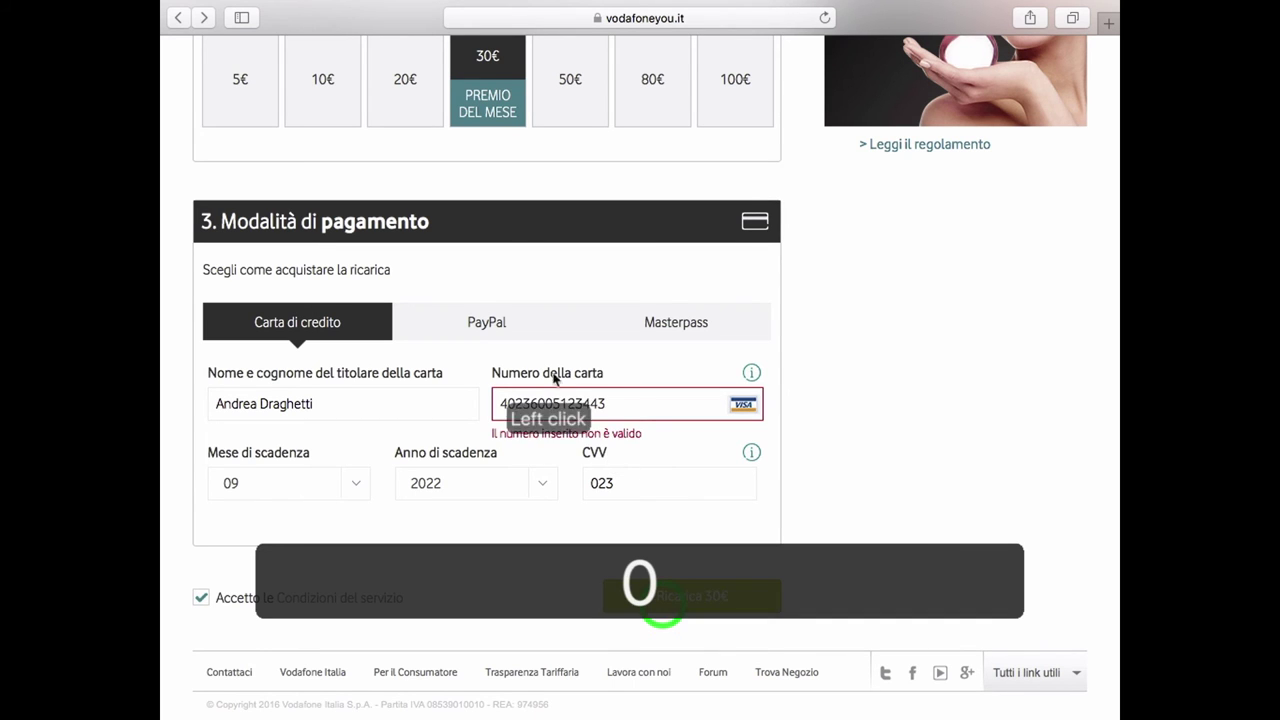
Replace the card number with a Mastercard number and submit the 30€ recharge.
double_click(558, 416)
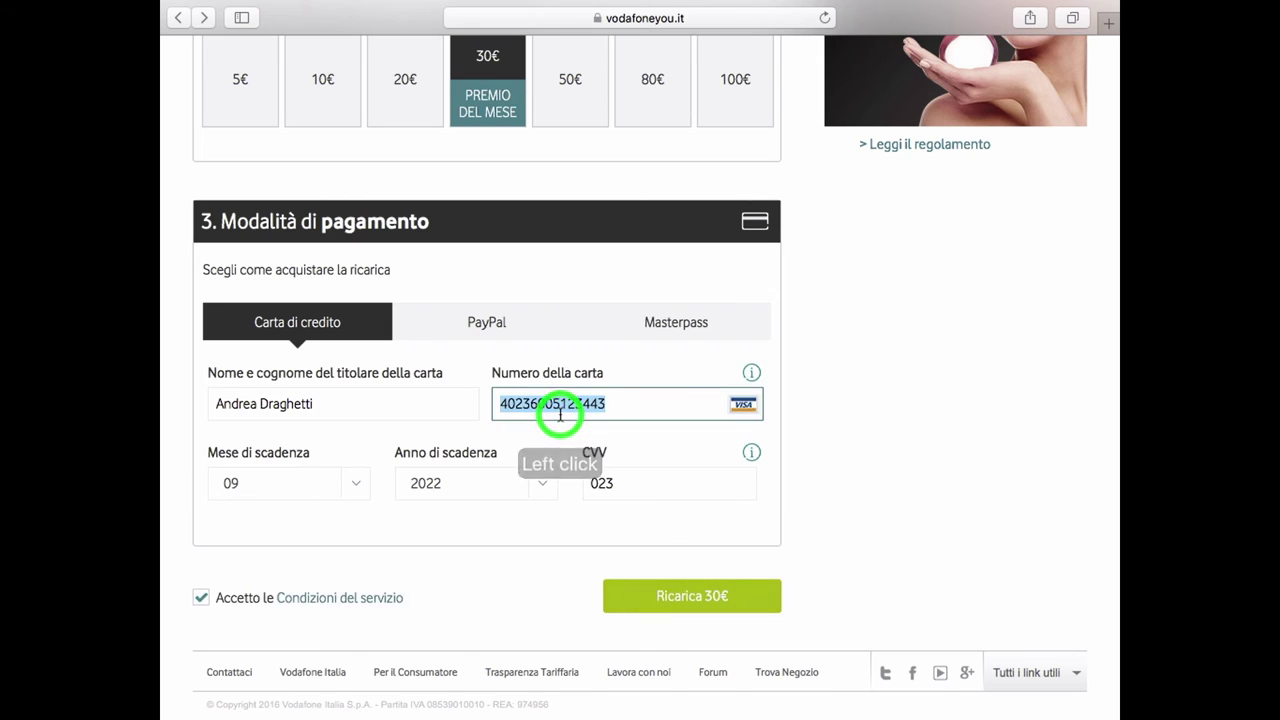
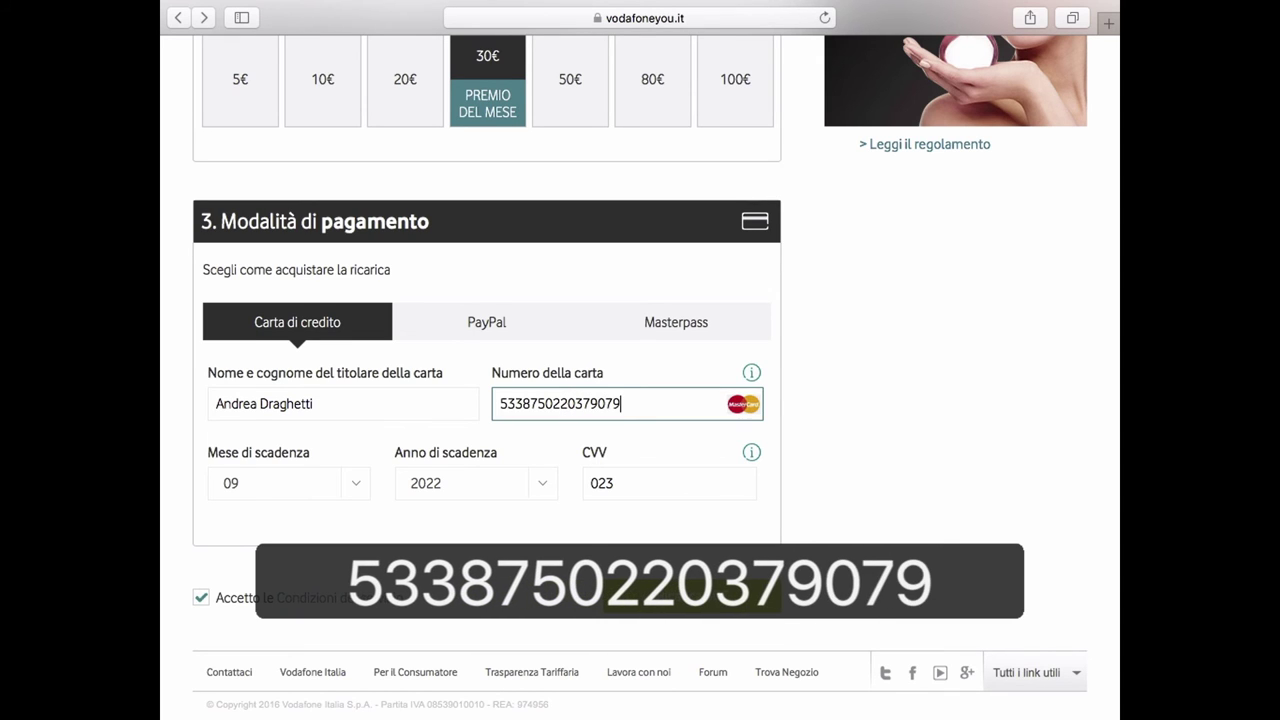
click(690, 598)
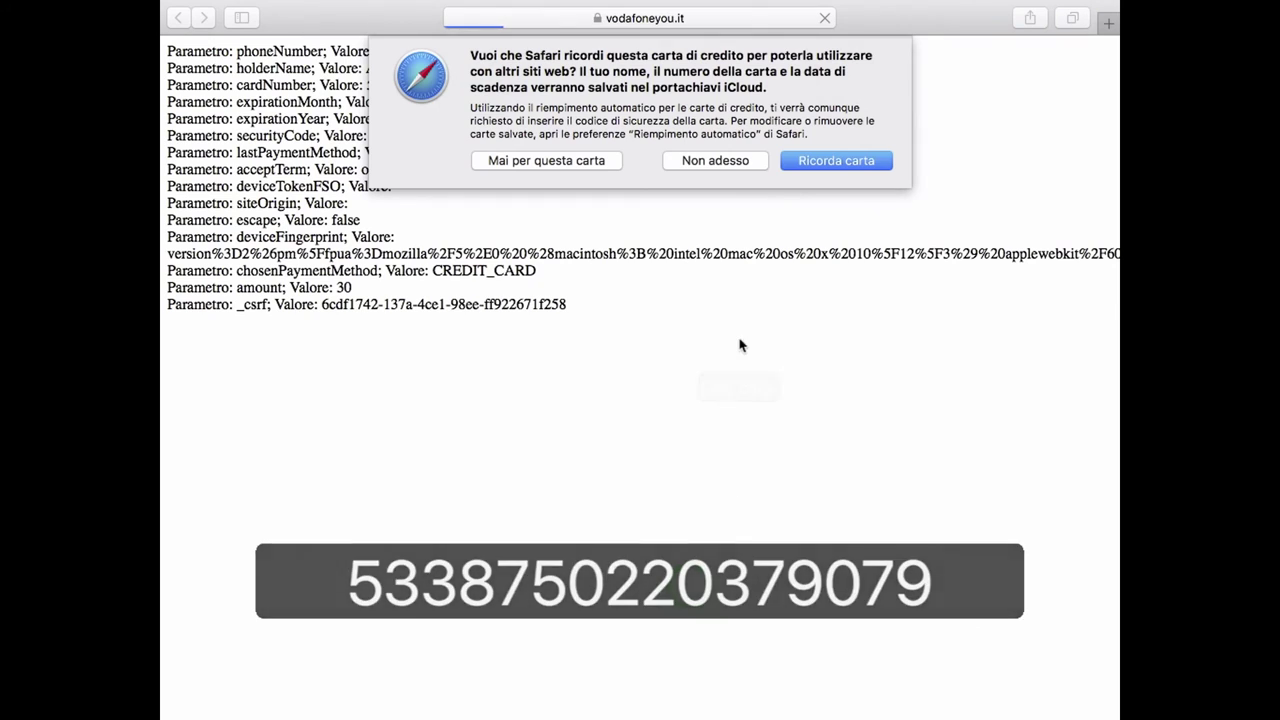
Choose 'Non adesso' on the save-card prompt and select the captured phone and holder lines.
click(728, 162)
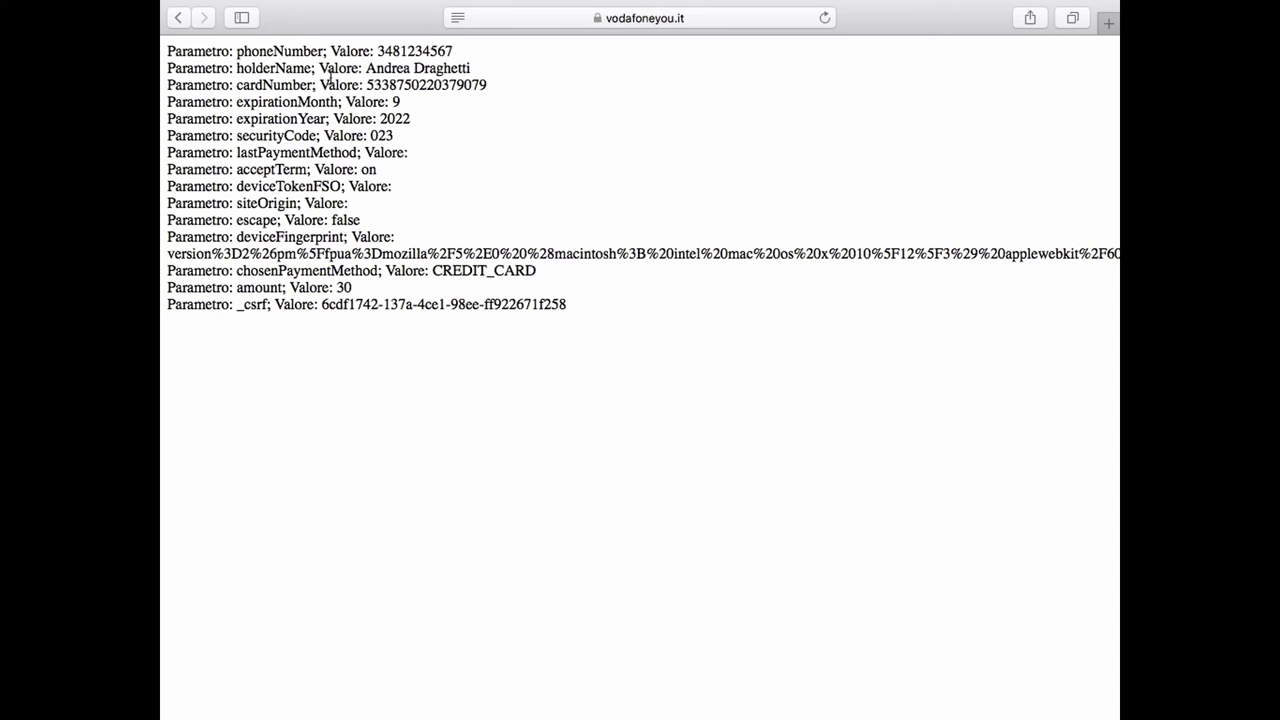
drag(215, 51, 322, 67)
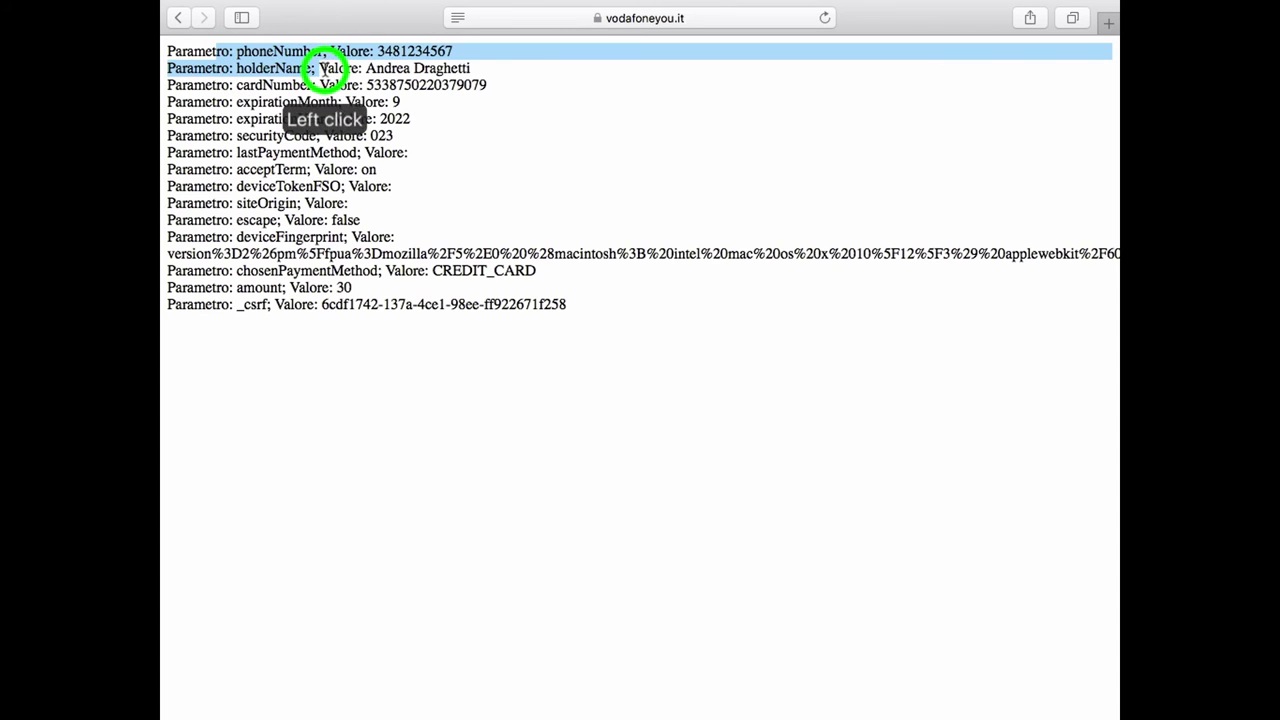